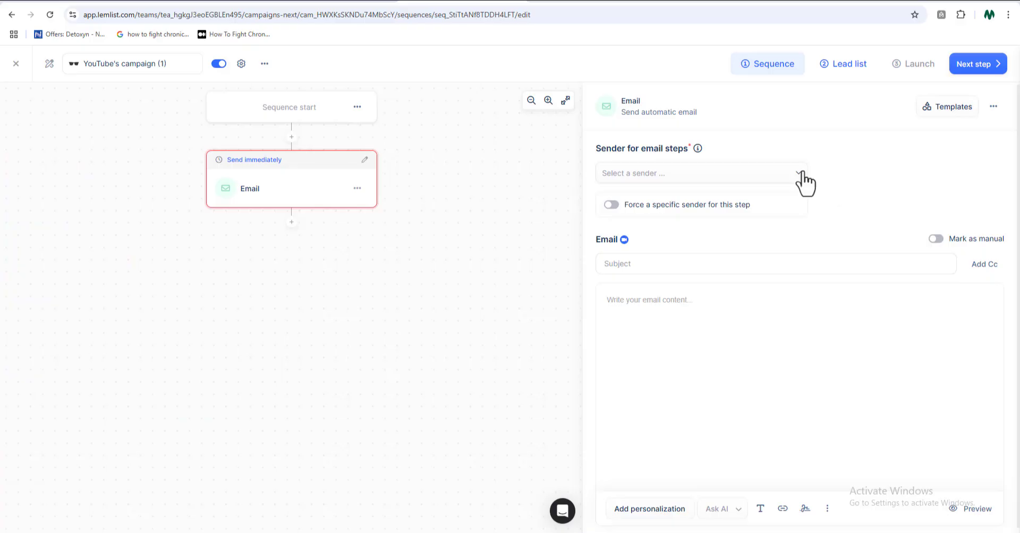
# Select the connected demo Gmail account as the sender for the email steps
pyautogui.click(800, 175)
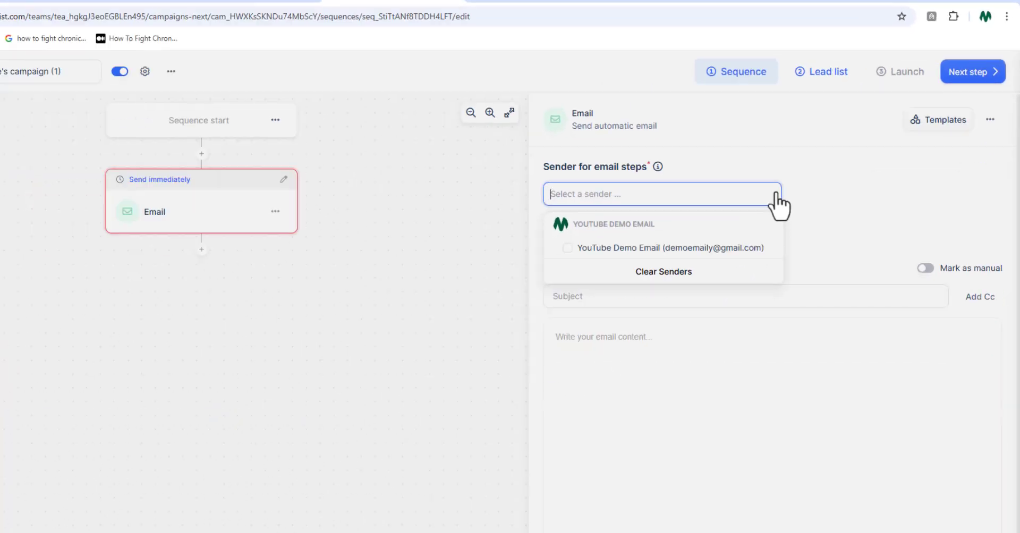
pyautogui.click(712, 210)
# Set the email subject to "Amazon book review waste" and paste the prepared message into the email body
pyautogui.click(757, 266)
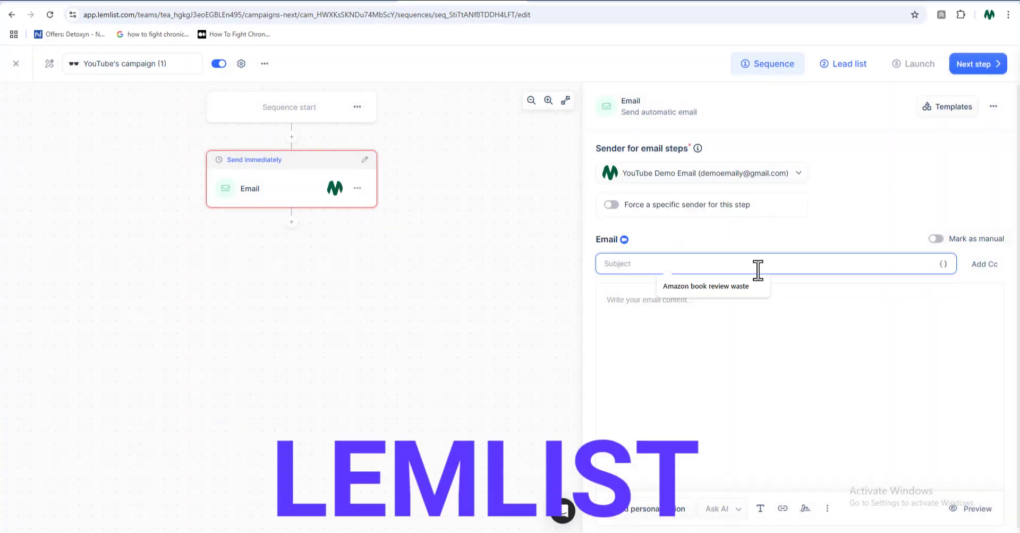
pyautogui.click(743, 285)
pyautogui.click(695, 299)
pyautogui.hotkey('ctrl', 'v')
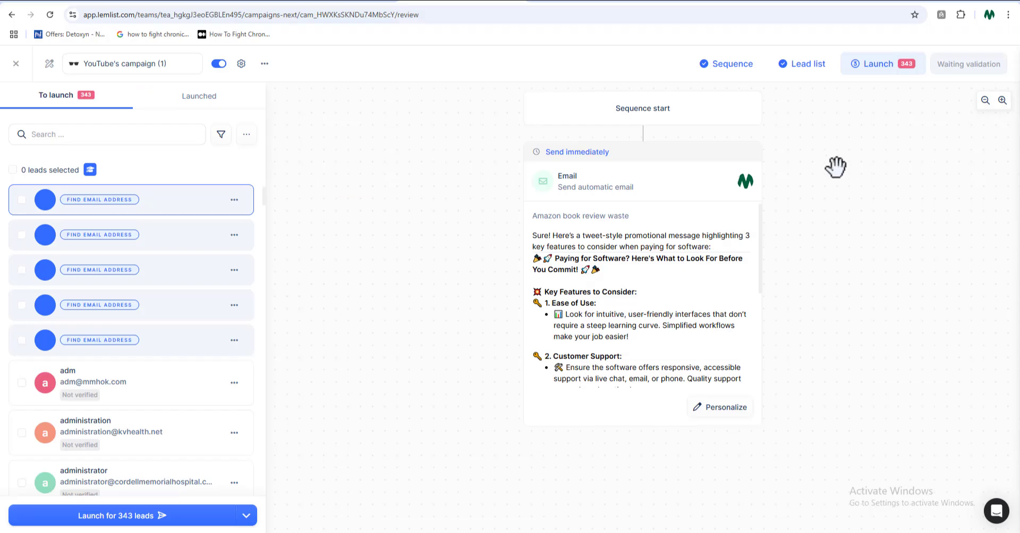
# Check the scheduling option for launching the campaign to its leads
pyautogui.click(246, 514)
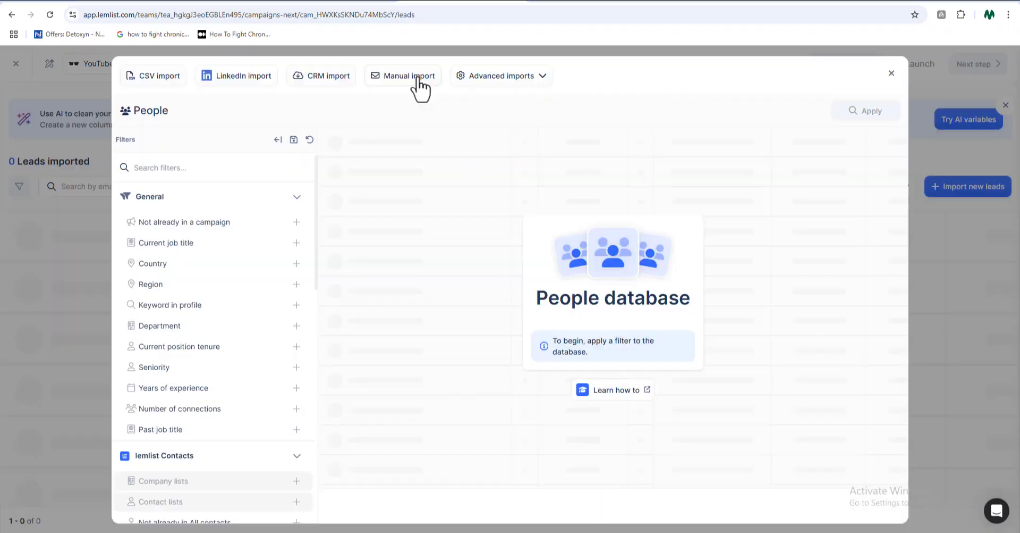
pyautogui.click(420, 85)
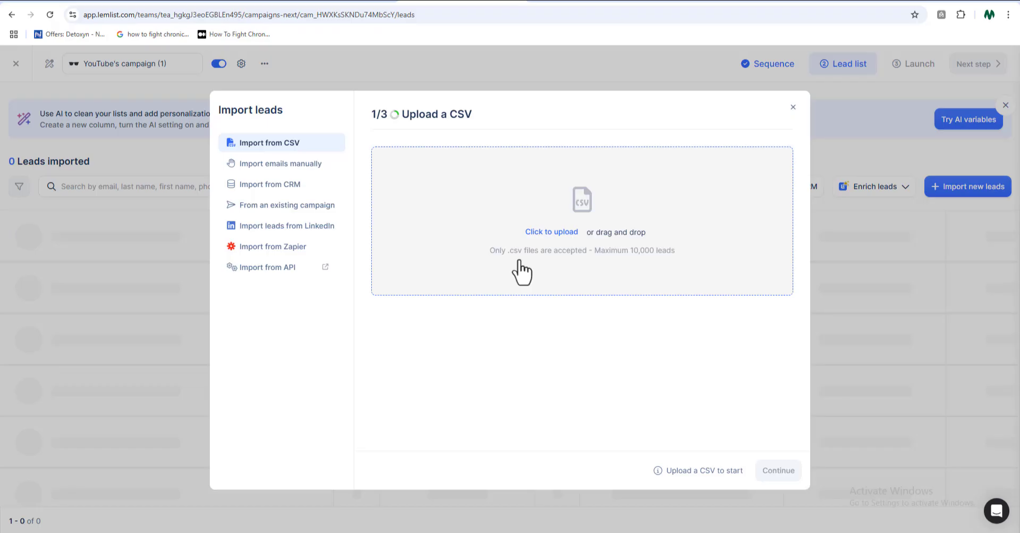
# Upload a CSV file of leads into the campaign's lead list
pyautogui.click(517, 262)
pyautogui.scroll(-5, 167, 147)
pyautogui.doubleClick(168, 153)
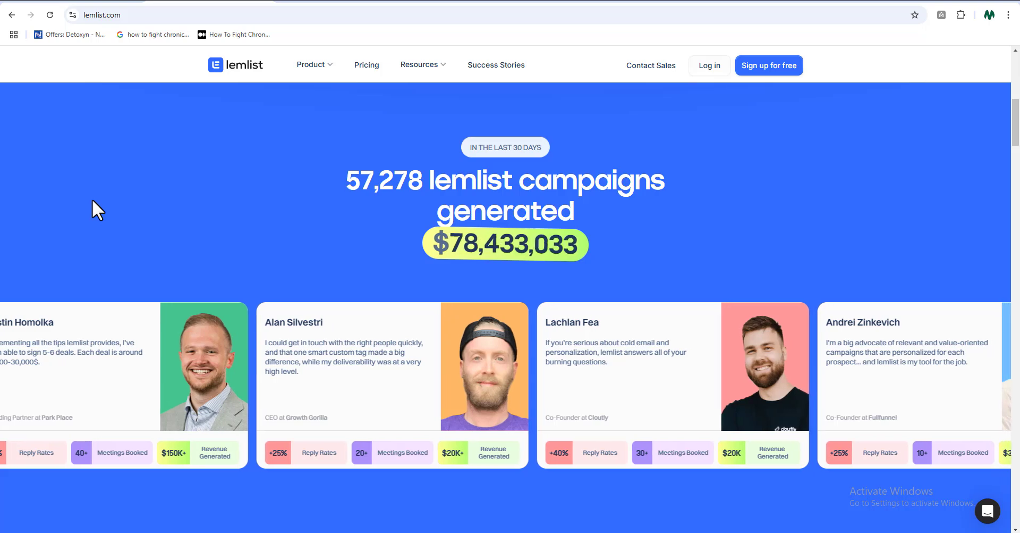
# Sign up for the lemlist free trial with the demo Google account and approve the sign-in
pyautogui.press('Down')
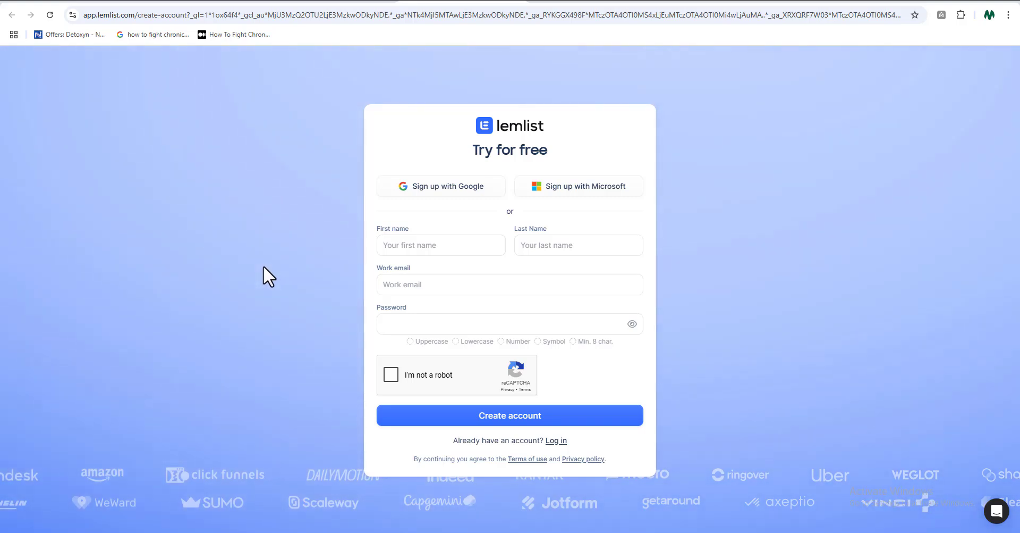
pyautogui.click(403, 282)
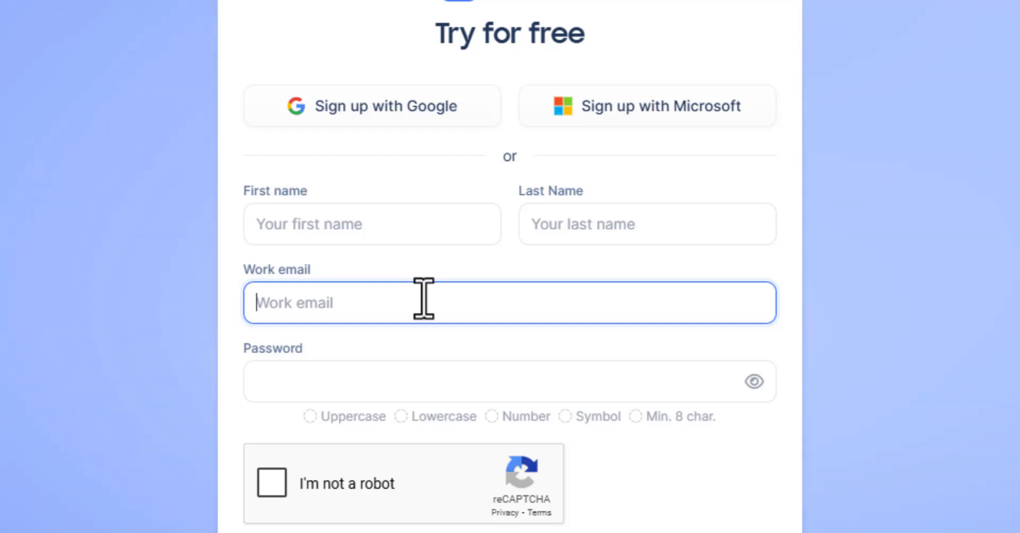
pyautogui.click(46, 324)
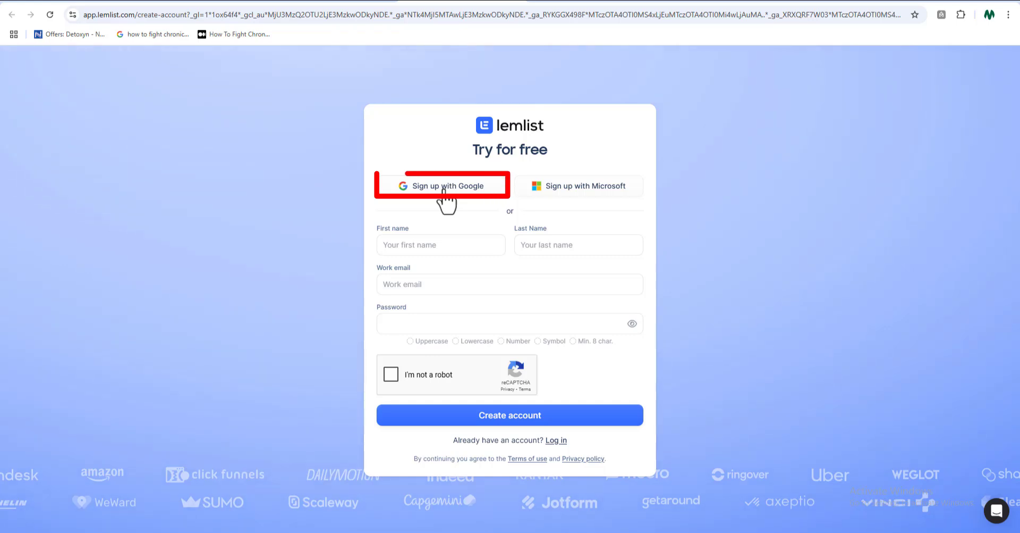
pyautogui.click(443, 187)
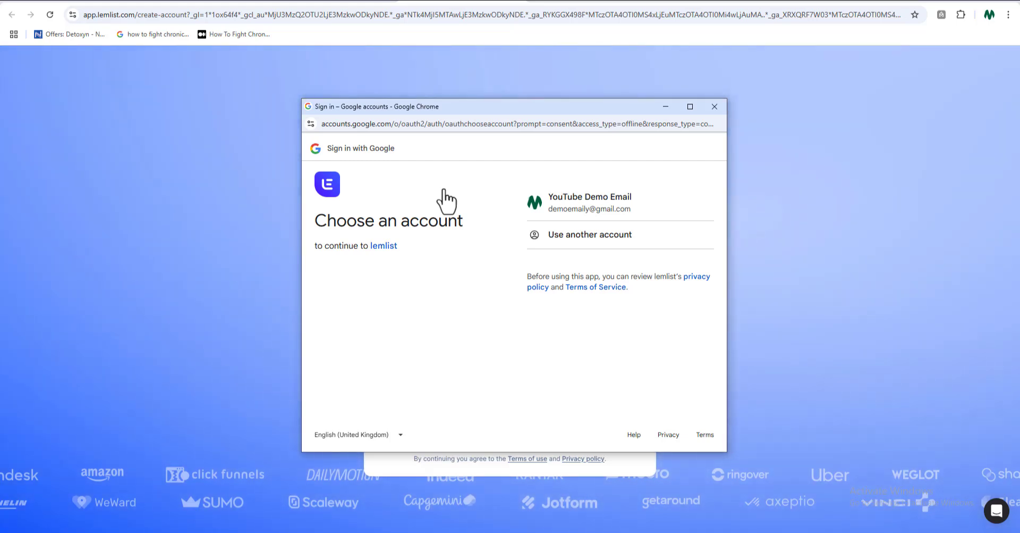
pyautogui.click(598, 208)
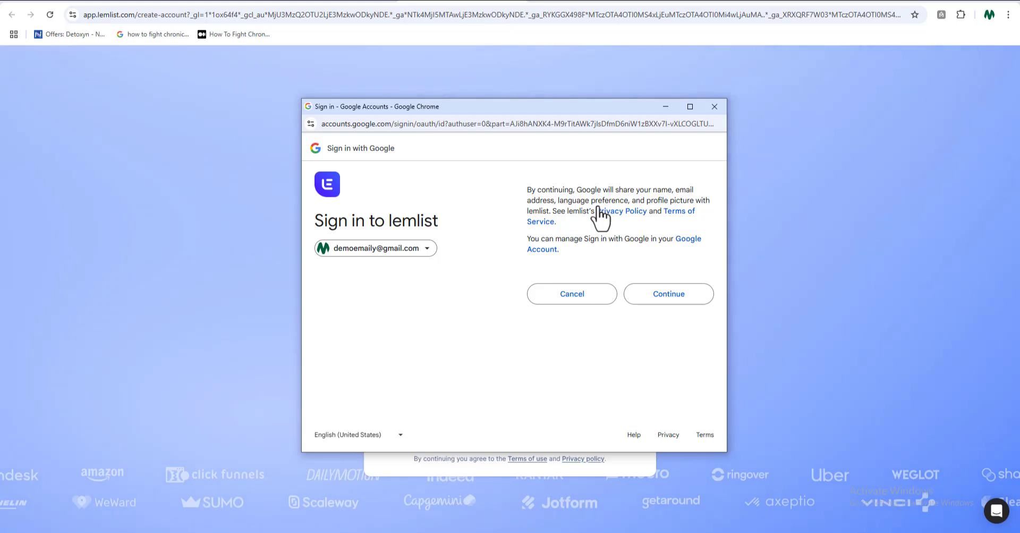
pyautogui.click(686, 294)
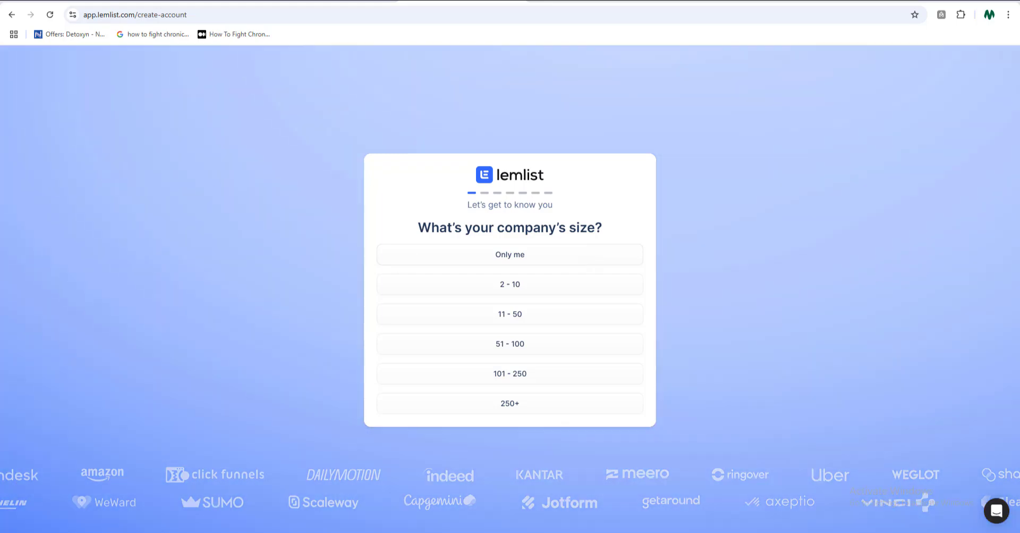
# Answer the onboarding questions with company size 2 - 10, Outreach agency as work, Team manager as role and 2-3 salespeople
pyautogui.click(517, 286)
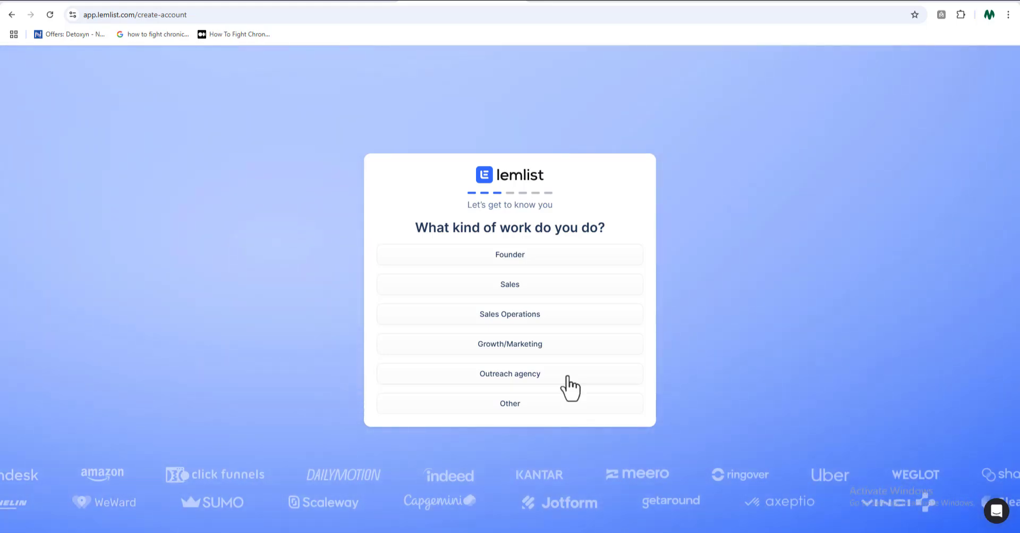
pyautogui.click(566, 374)
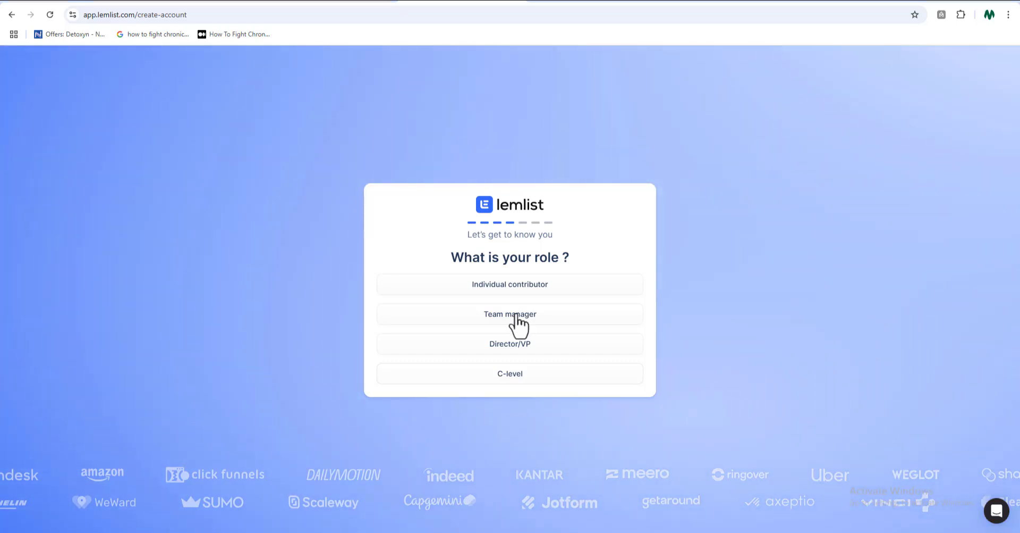
pyautogui.click(516, 316)
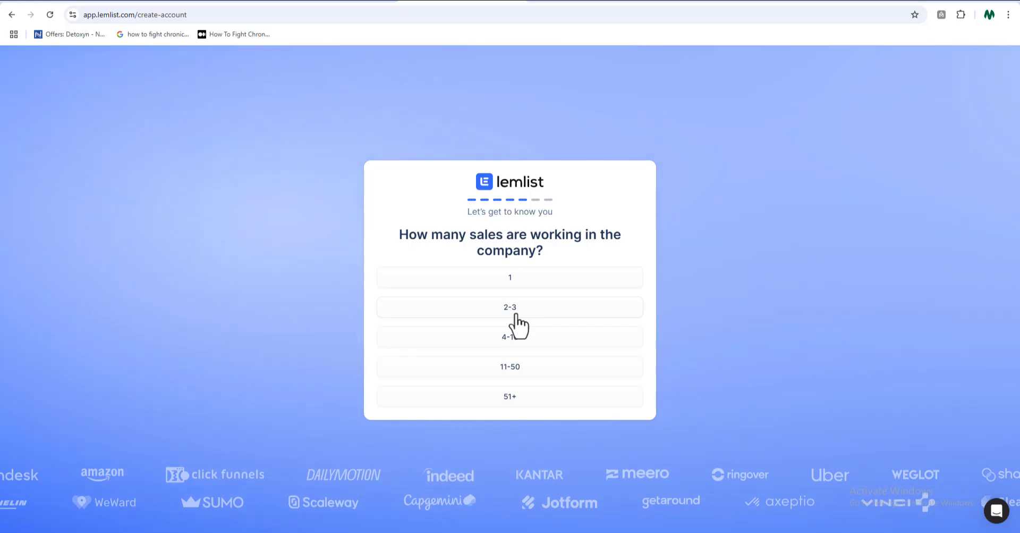
pyautogui.click(515, 313)
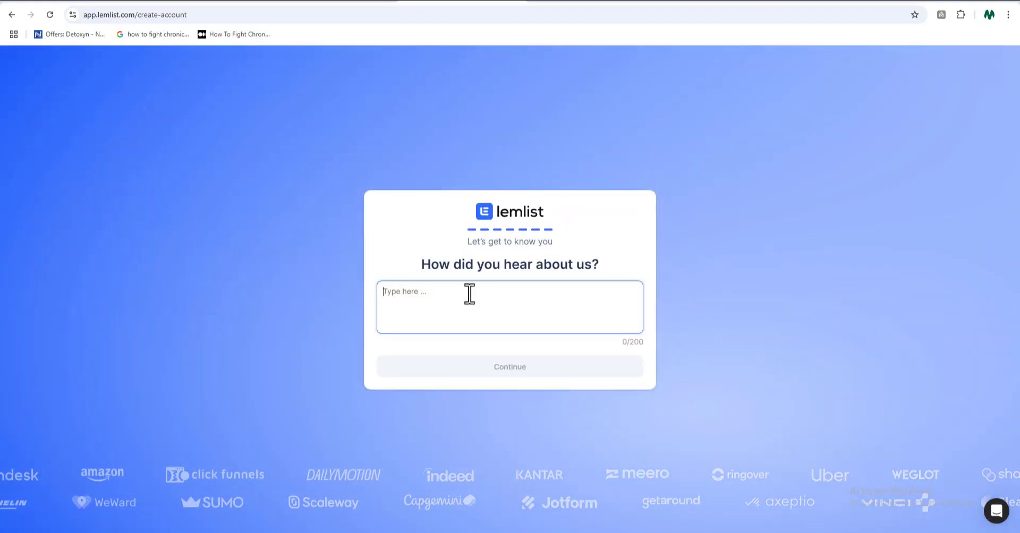
# Answer how you heard about lemlist with "Course Territory Youtube Channel" and submit the answer
pyautogui.write('C')
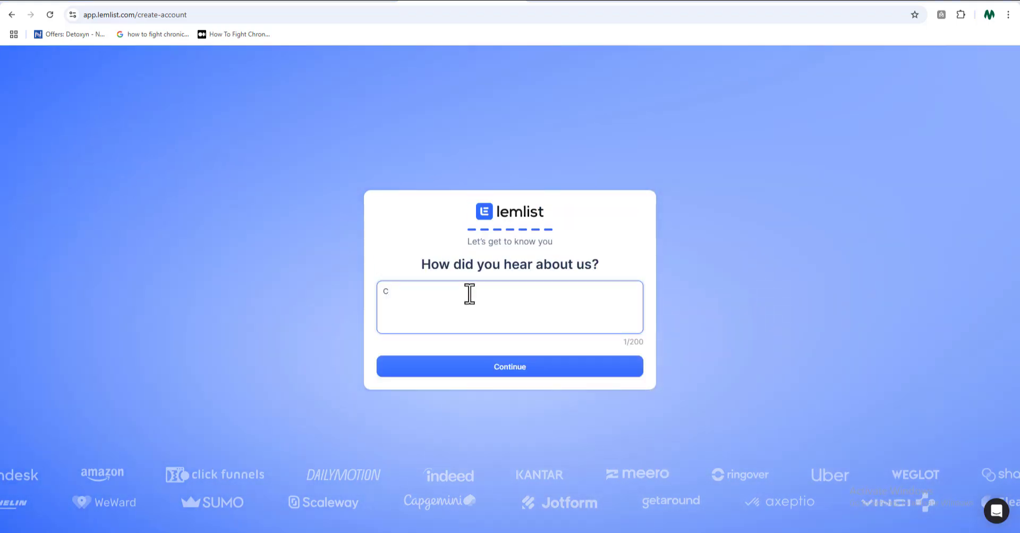
pyautogui.write('ourse T')
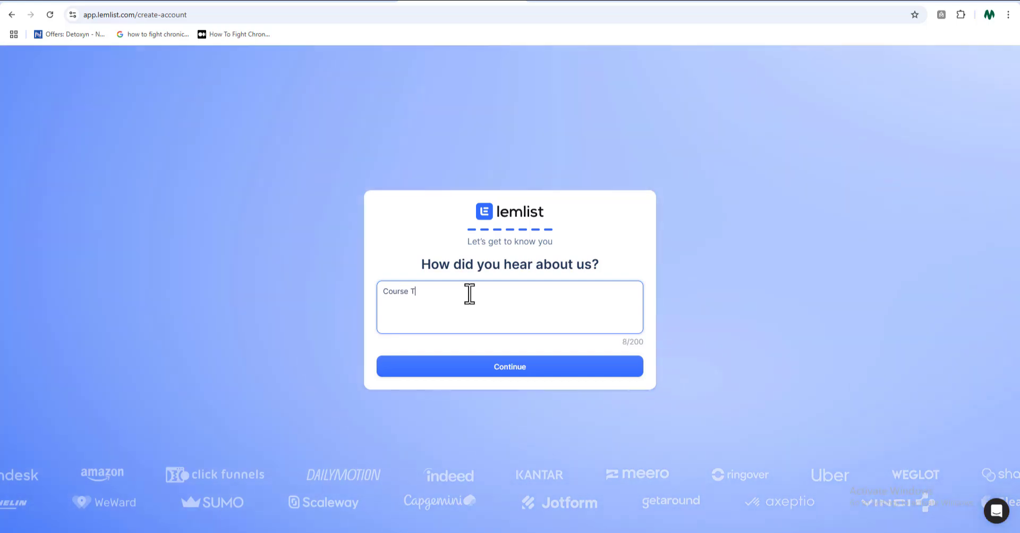
pyautogui.write('erritory Youtube Cg\\')
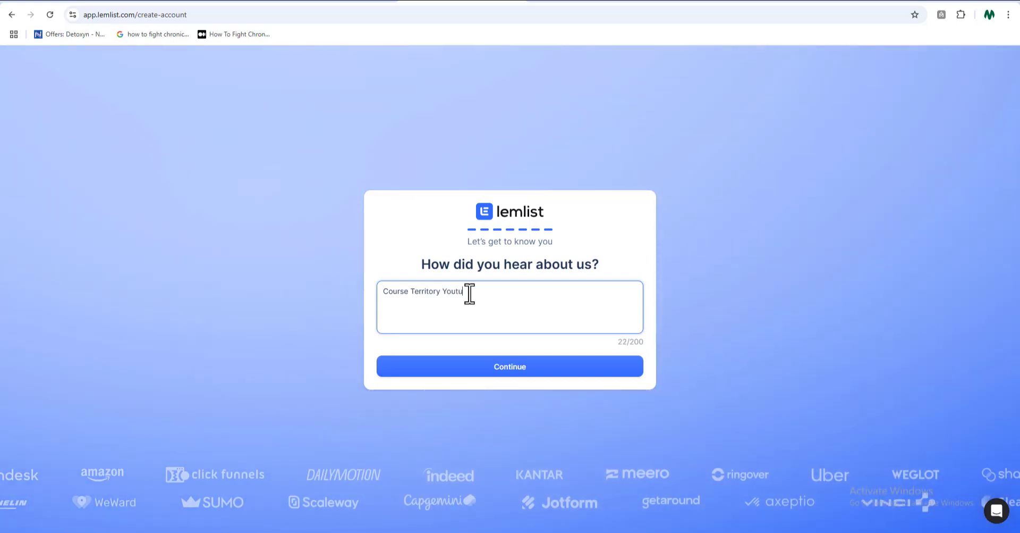
pyautogui.press('BackSpace')
pyautogui.press('BackSpace')
pyautogui.press('BackSpace')
pyautogui.write('Channel')
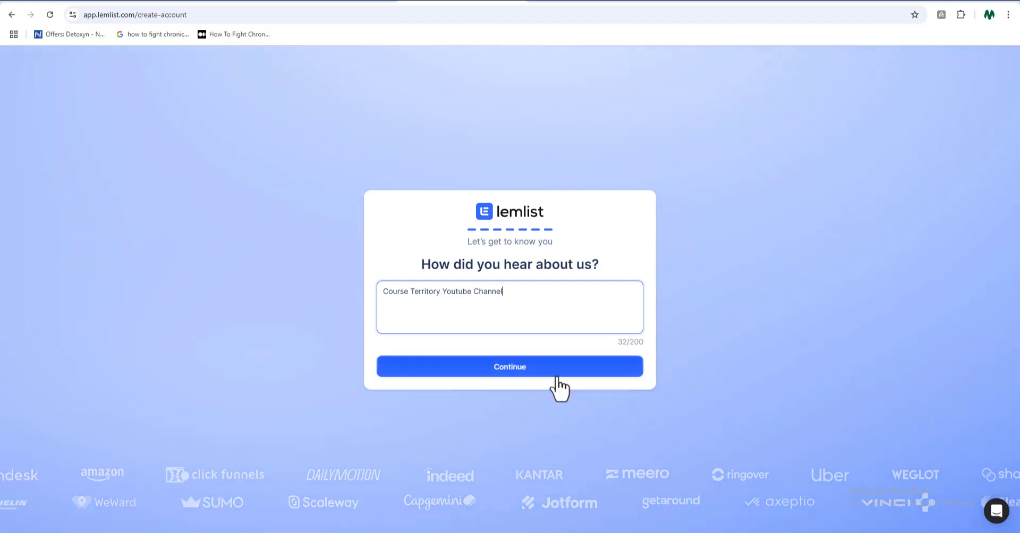
pyautogui.click(557, 372)
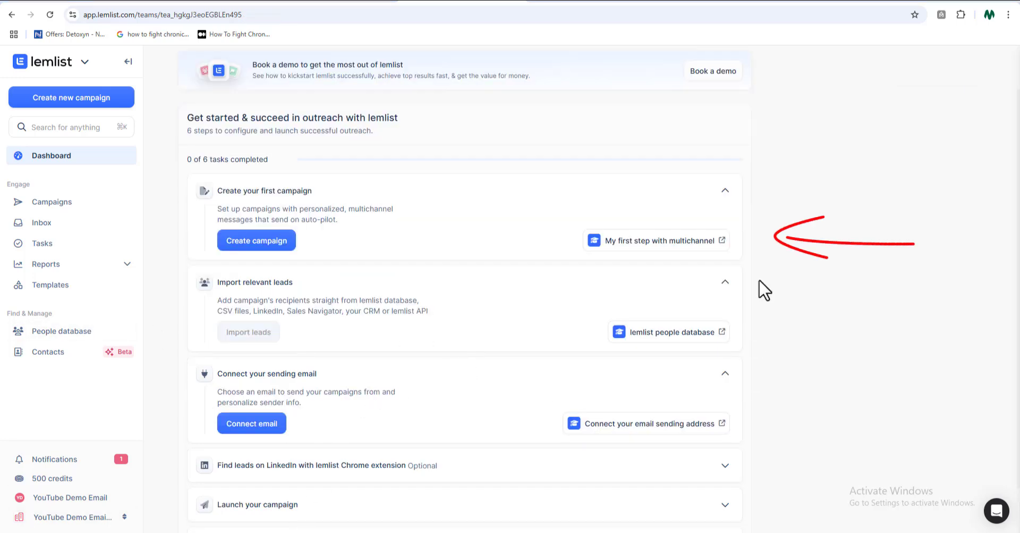
# Create the first campaign from the getting-started tasks and add an automatic Email as its first sequence step
pyautogui.scroll(-1, 816, 164)
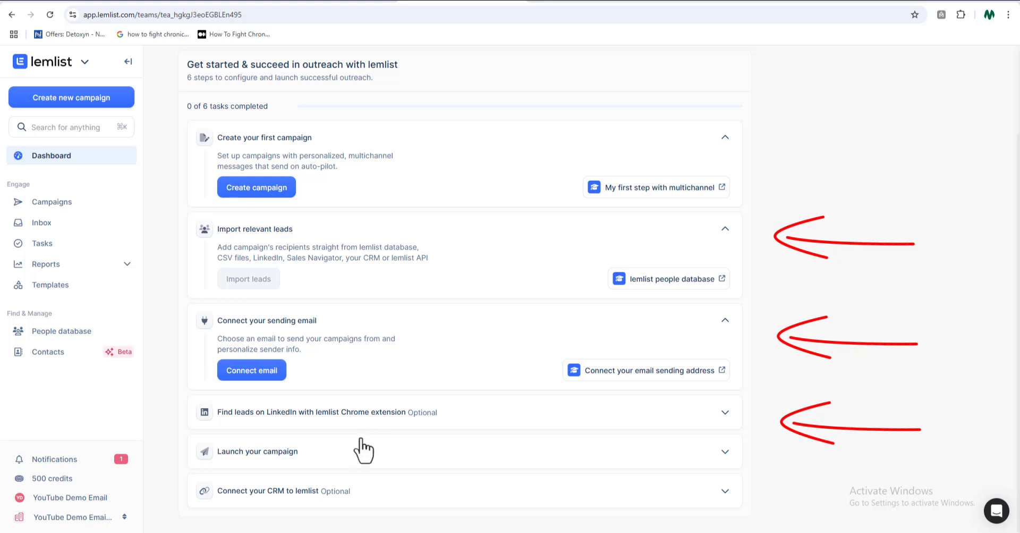
pyautogui.scroll(3, 878, 267)
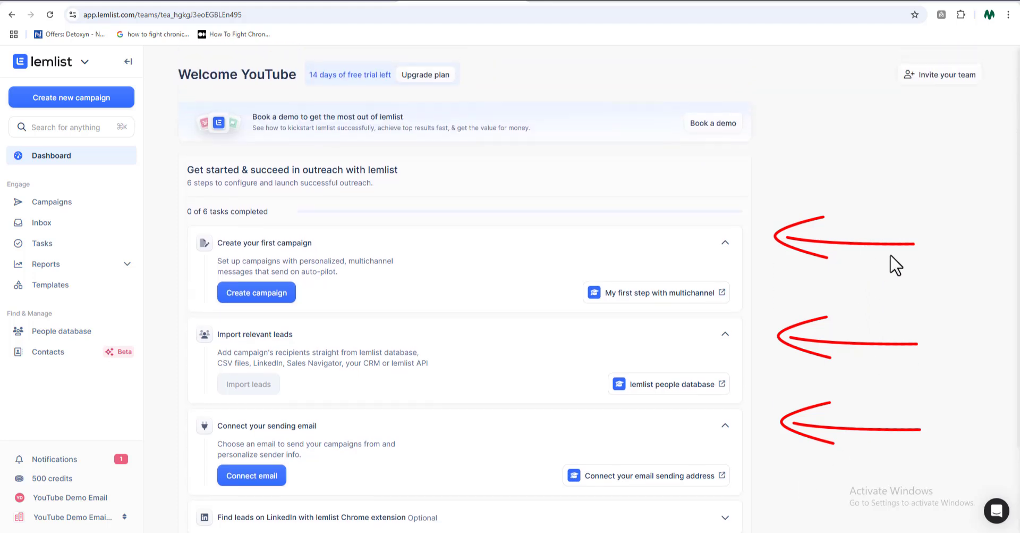
pyautogui.scroll(-1, 895, 263)
pyautogui.scroll(-1, 897, 264)
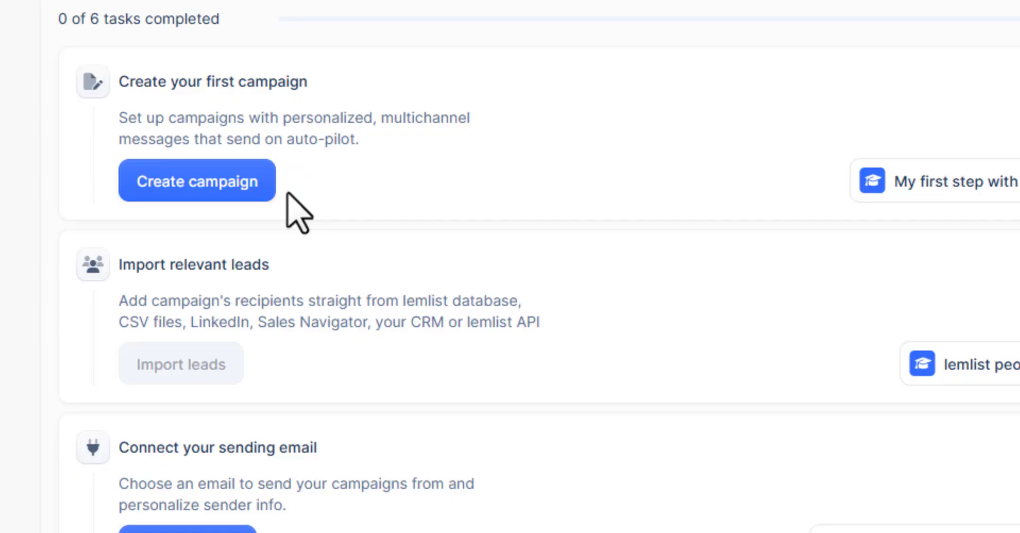
pyautogui.click(187, 183)
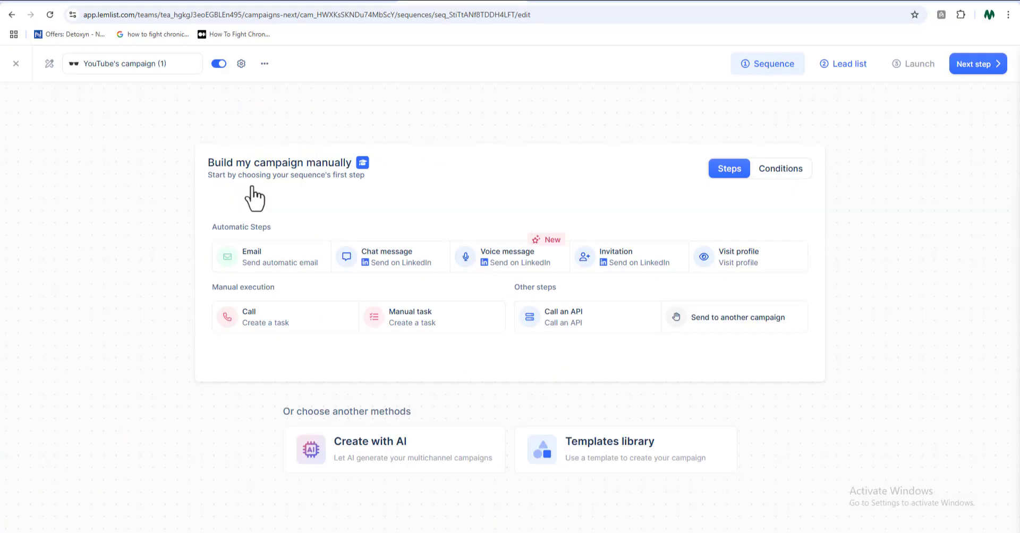
pyautogui.click(263, 269)
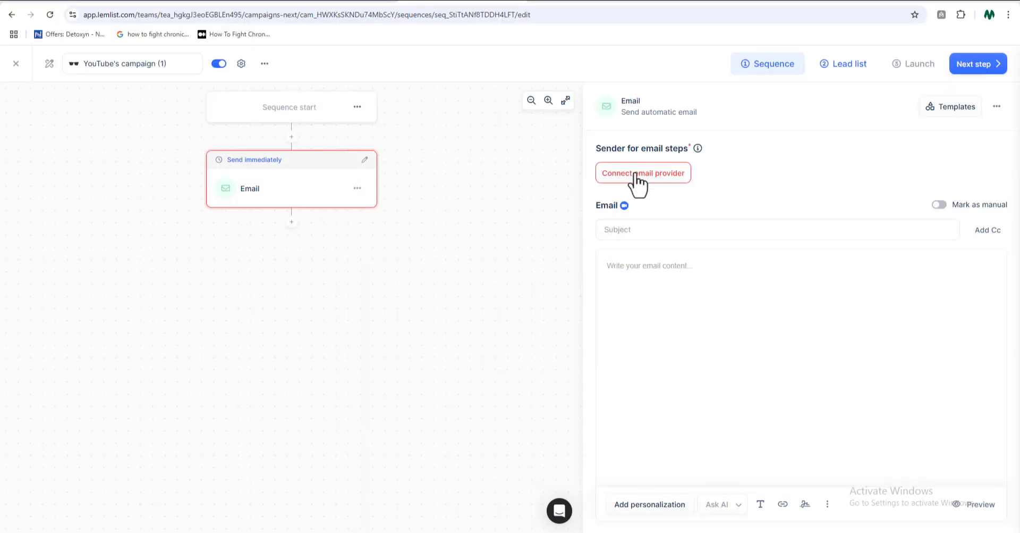
# Connect Google / Gmail as the email provider with the demo account and grant lemlist the requested Gmail access
pyautogui.click(638, 175)
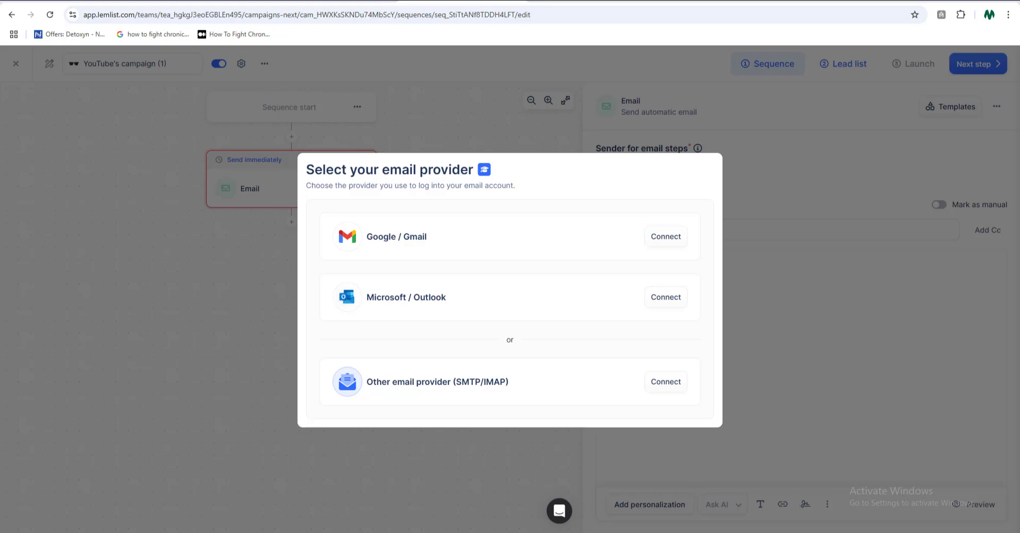
pyautogui.click(680, 237)
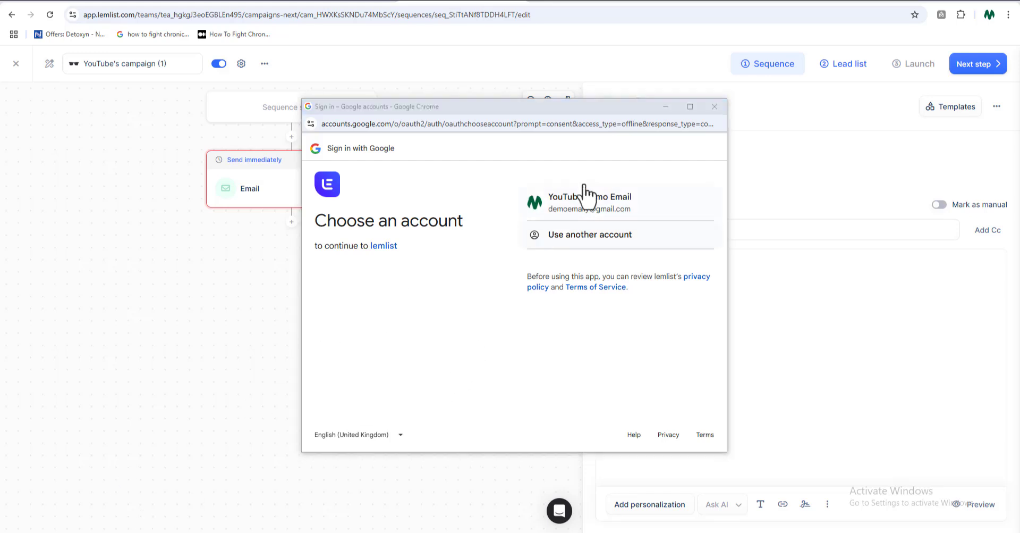
pyautogui.click(644, 211)
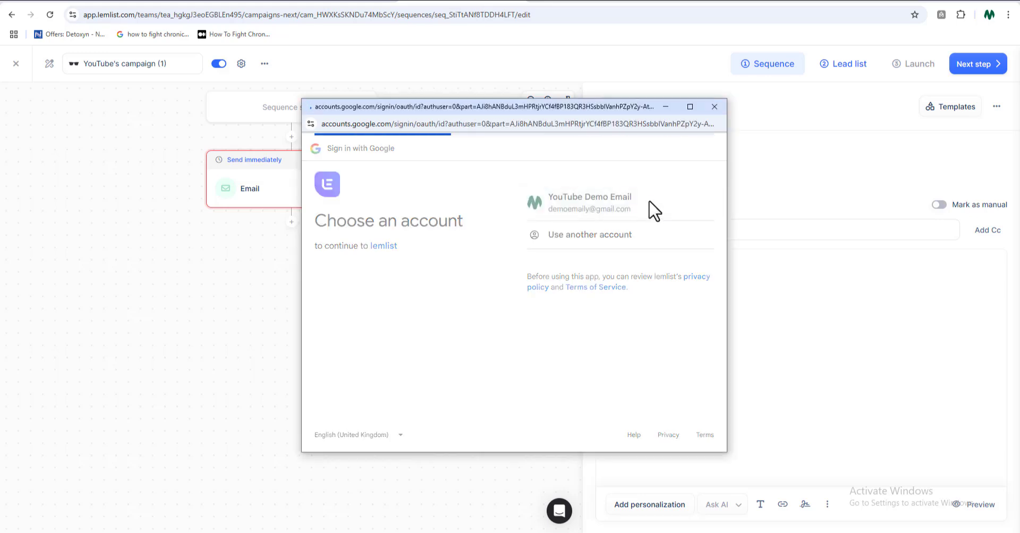
pyautogui.click(662, 302)
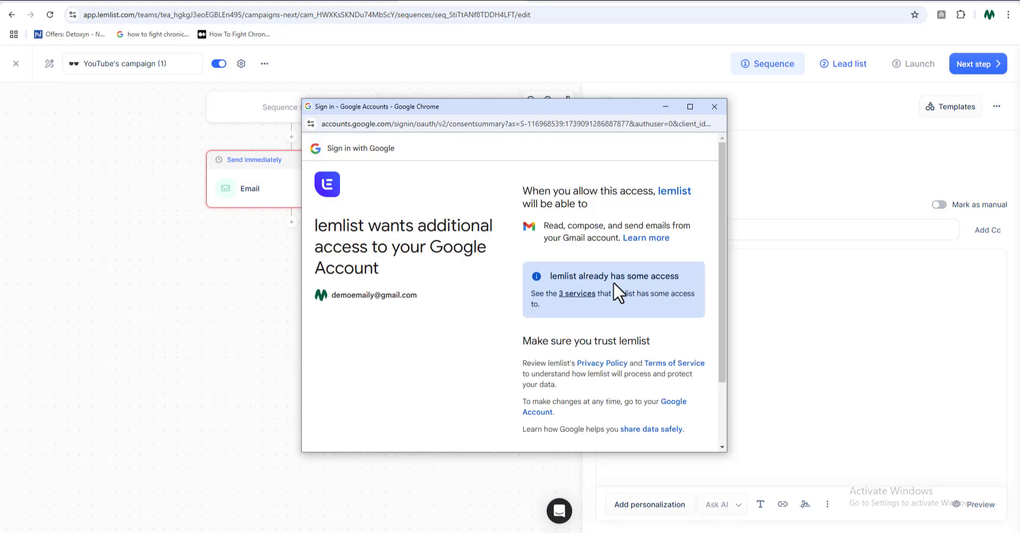
pyautogui.scroll(-2, 613, 282)
pyautogui.click(659, 395)
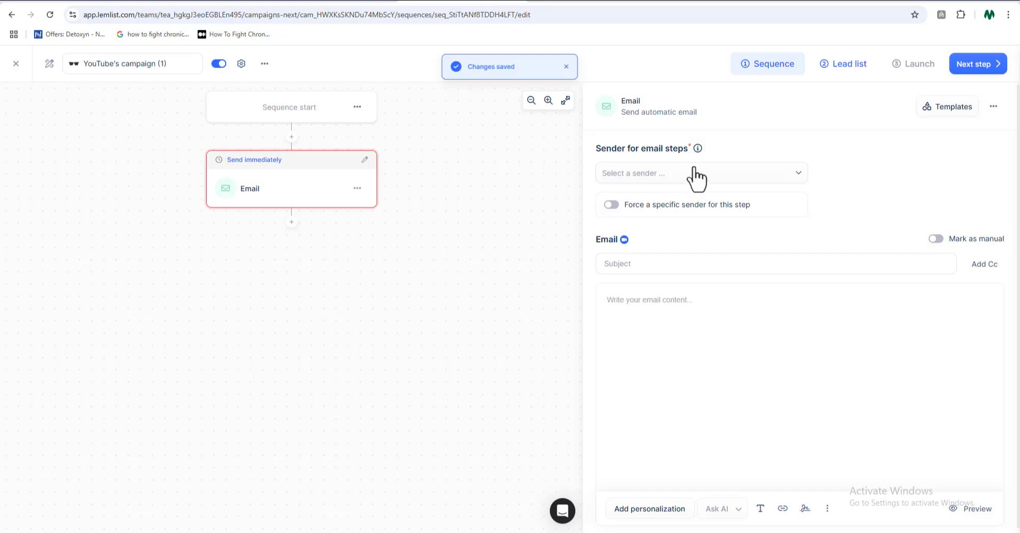
# Choose the connected demo Gmail account as the email sender and set the subject to "Amazon book review waste"
pyautogui.click(801, 184)
pyautogui.click(800, 180)
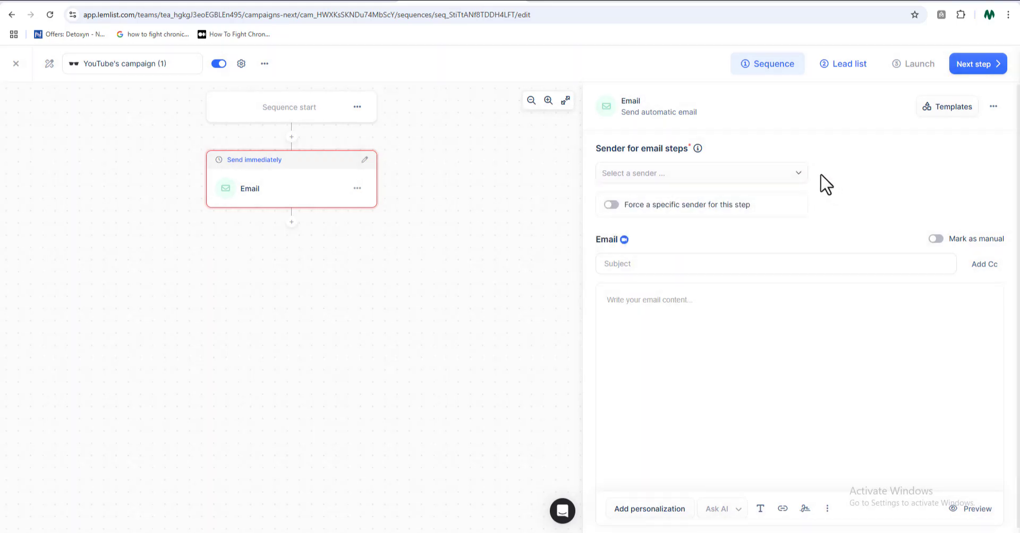
pyautogui.click(802, 174)
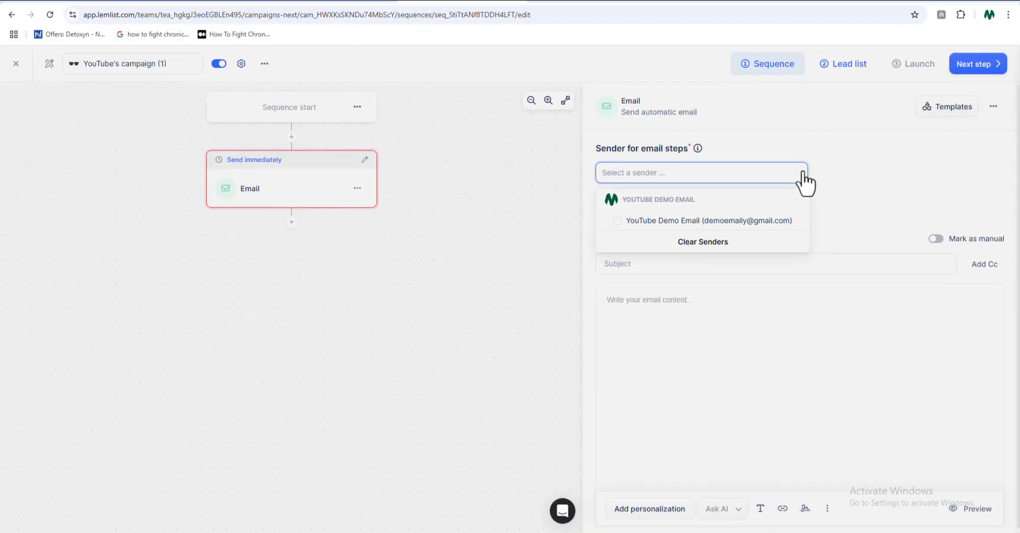
pyautogui.click(755, 220)
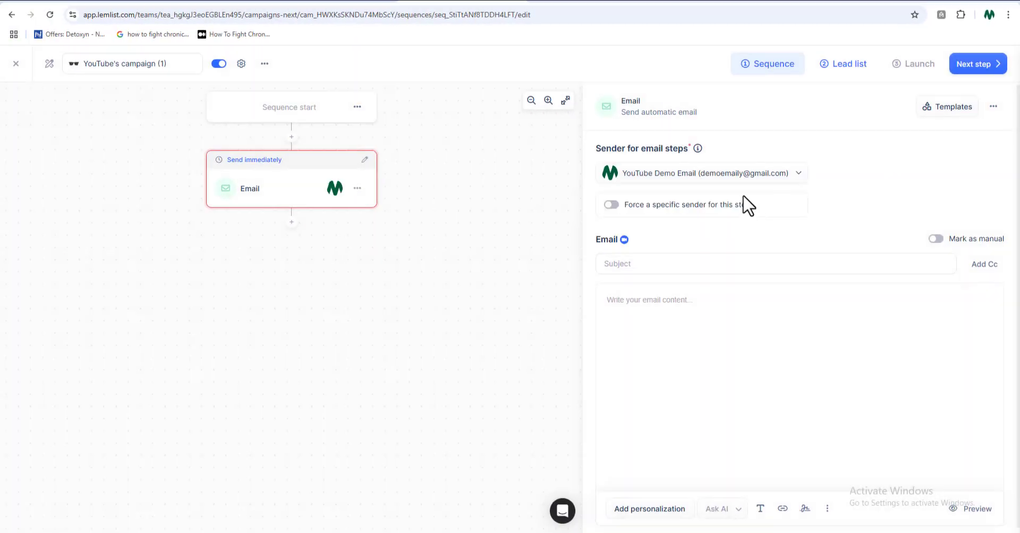
pyautogui.click(766, 266)
pyautogui.click(758, 269)
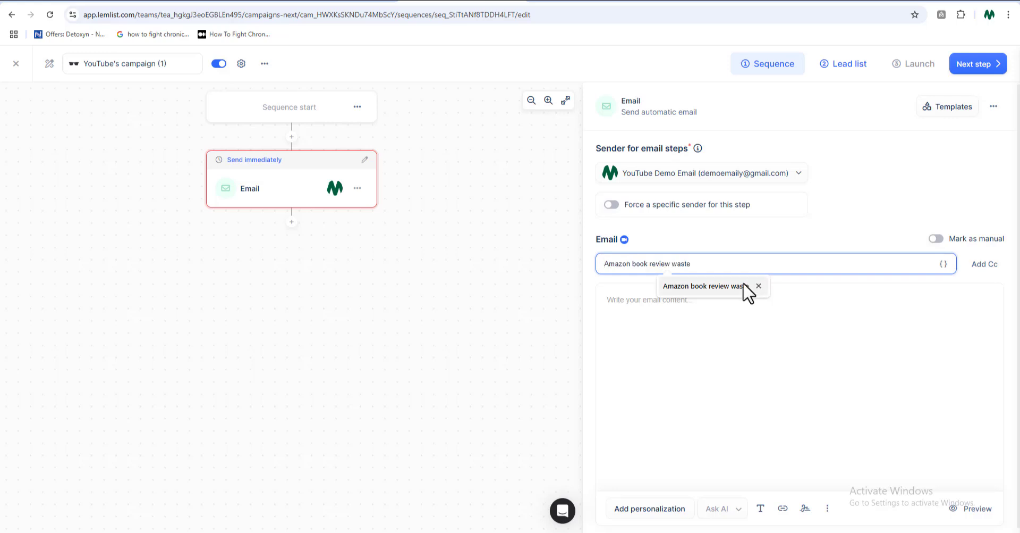
# Fill the email body with the copied promotional message about paying for software and proceed to the lead list
pyautogui.click(744, 287)
pyautogui.click(696, 299)
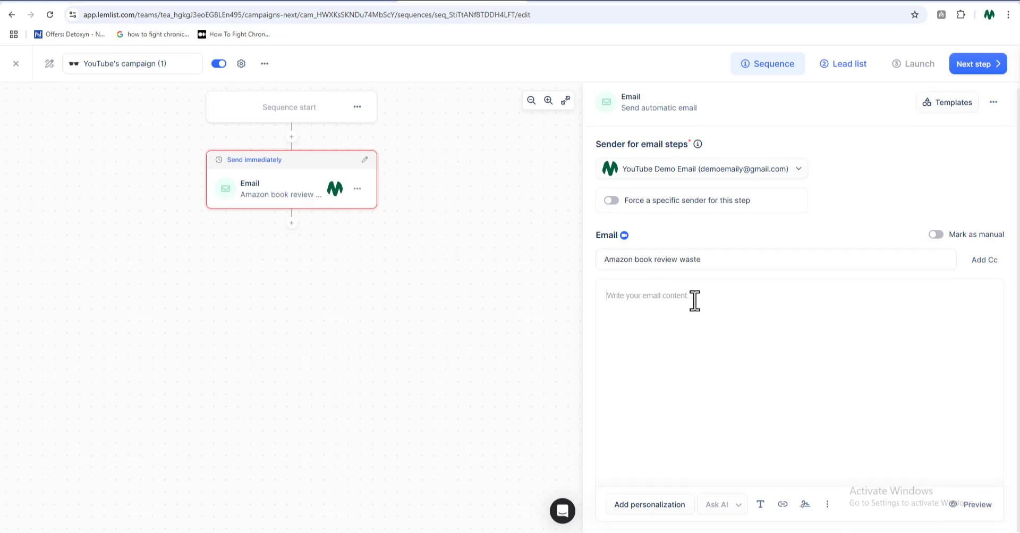
pyautogui.hotkey('ctrl', 'v')
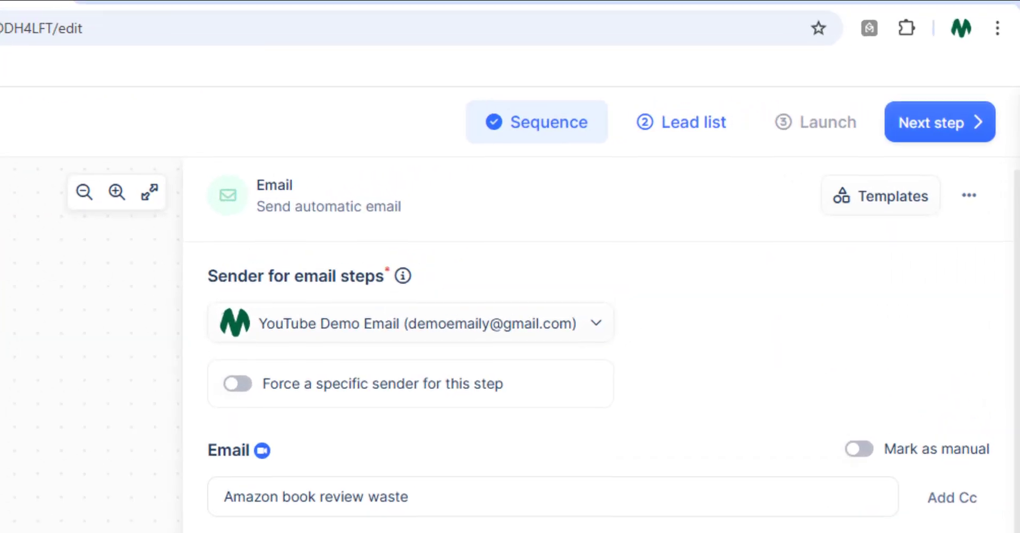
pyautogui.click(957, 124)
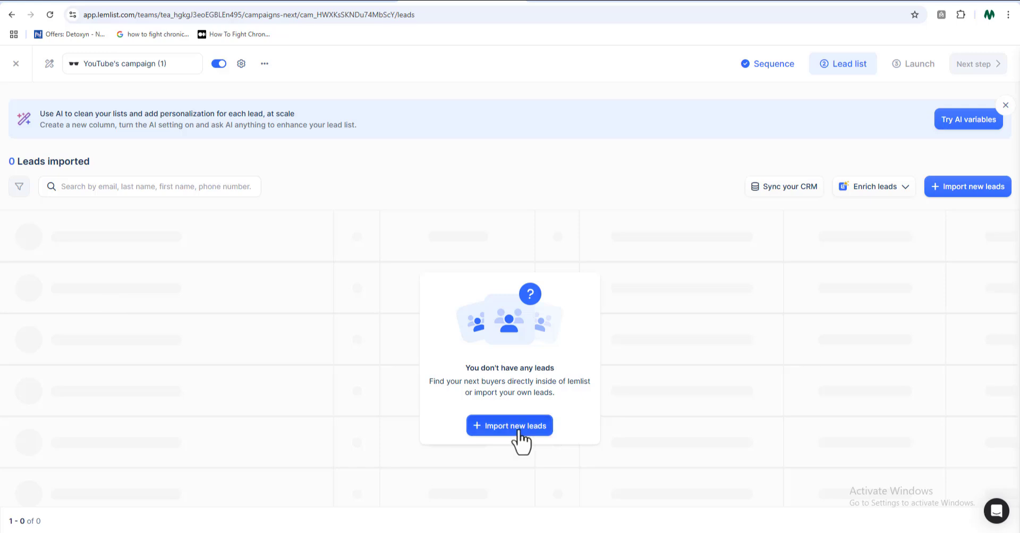
# Start importing new leads and upload the CSV file "Sample CSV Output File - Sample CSV Output File.csv"
pyautogui.click(520, 427)
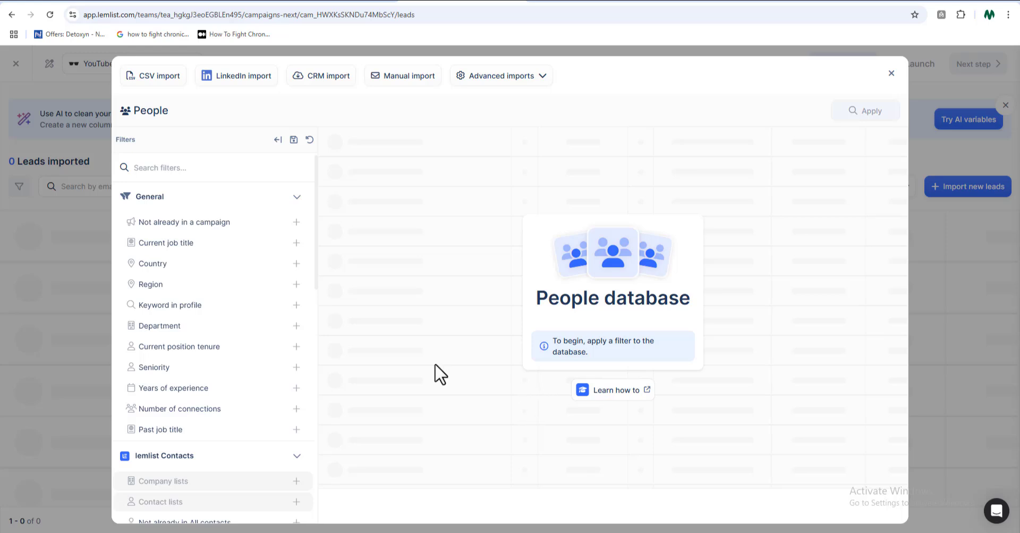
pyautogui.scroll(-3, 159, 330)
pyautogui.scroll(-2, 162, 365)
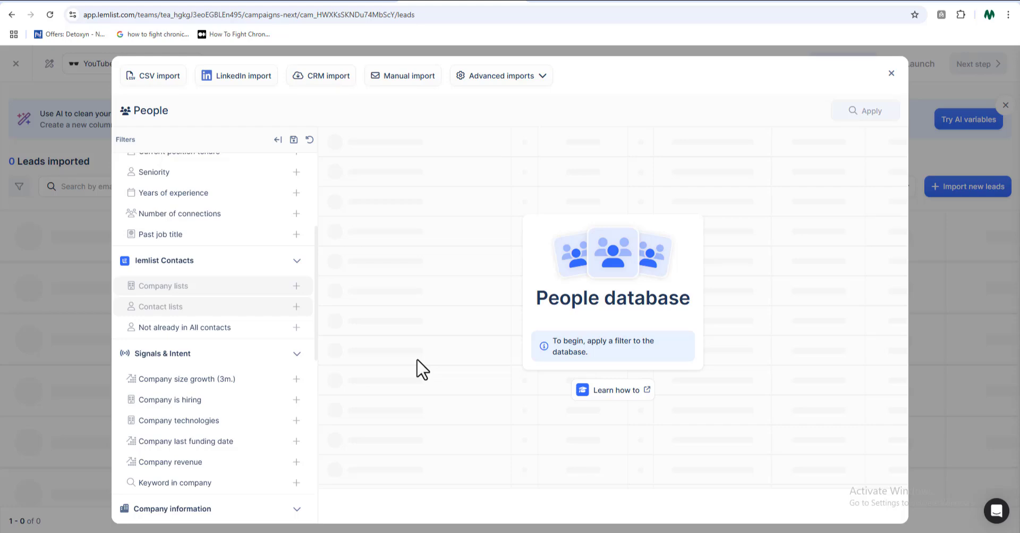
pyautogui.scroll(7, 130, 494)
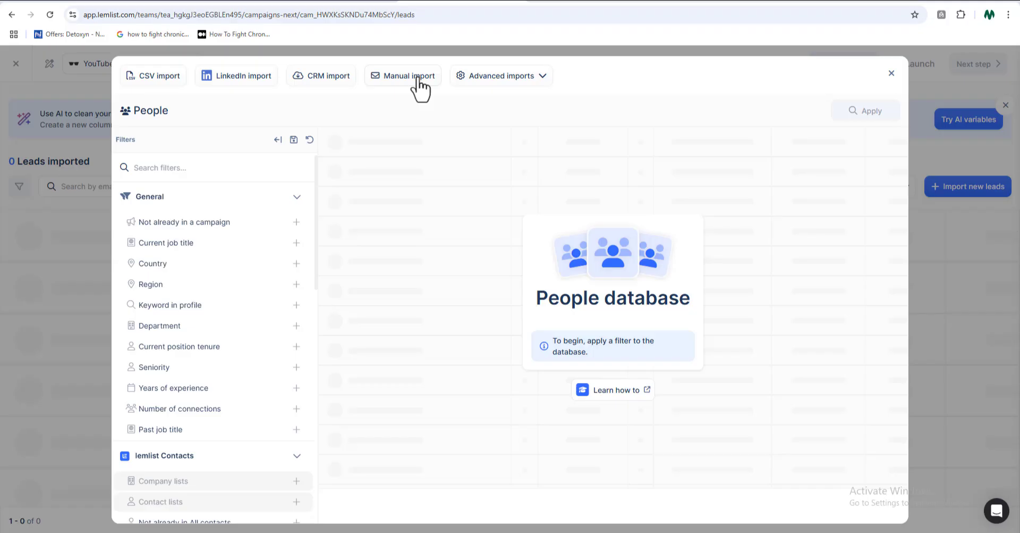
pyautogui.click(529, 175)
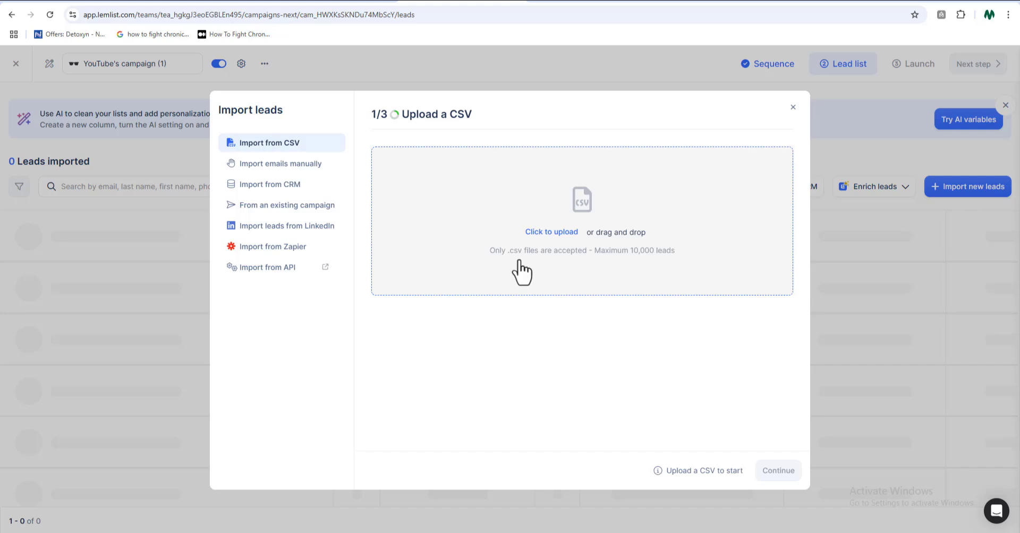
pyautogui.click(521, 261)
pyautogui.scroll(-10, 167, 144)
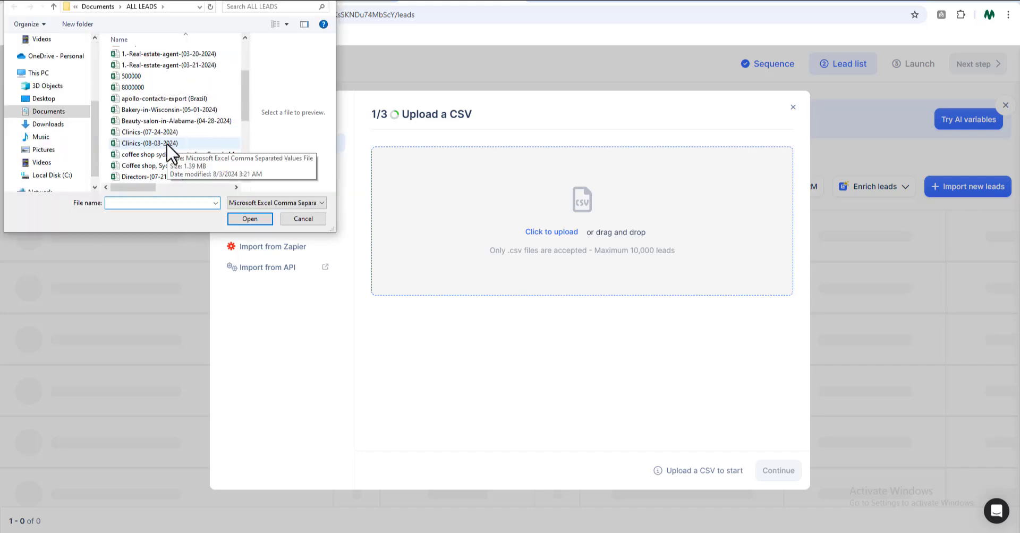
pyautogui.click(169, 154)
pyautogui.click(236, 218)
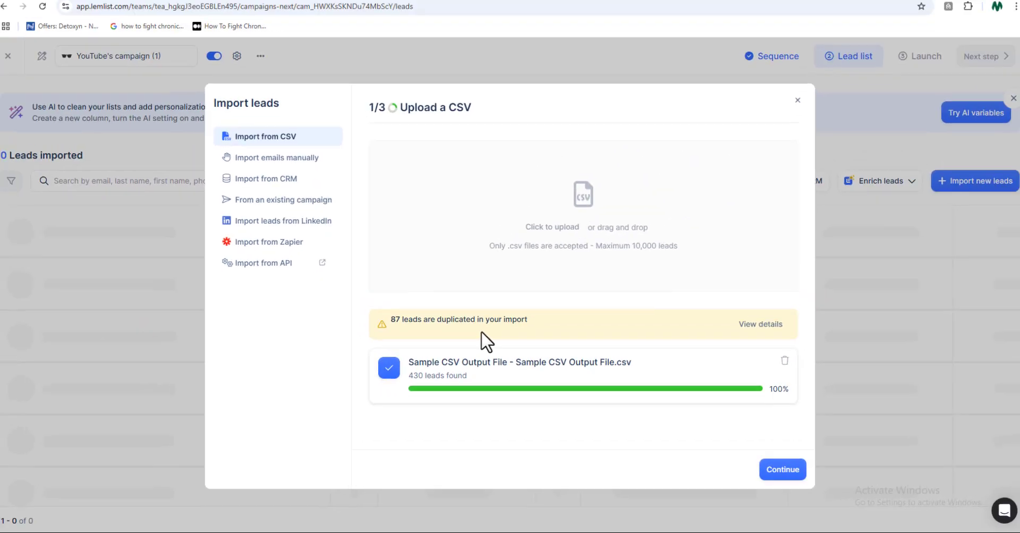
# Import the uploaded leads without any enrichment, excluding leads that are already in this campaign
pyautogui.click(991, 420)
pyautogui.click(779, 471)
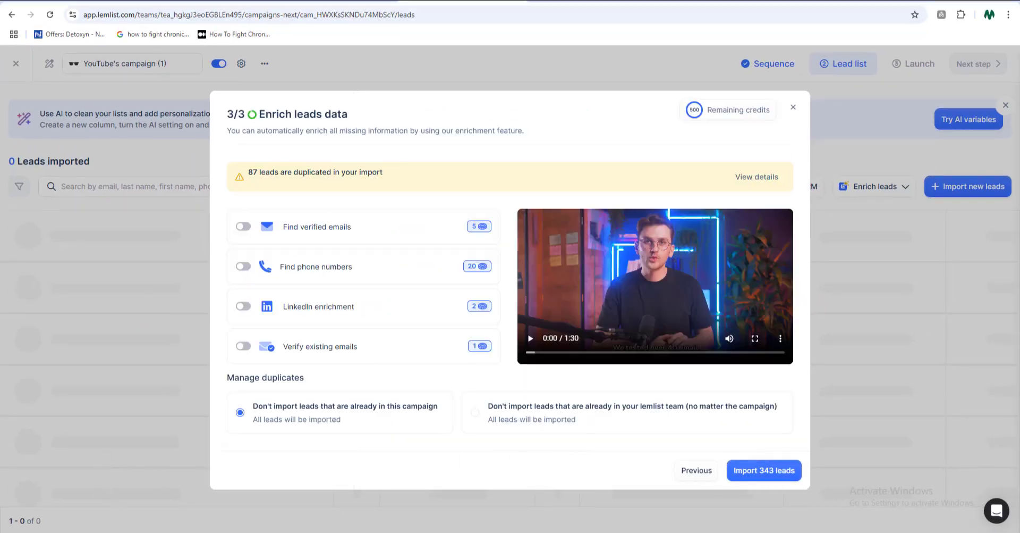
pyautogui.click(757, 475)
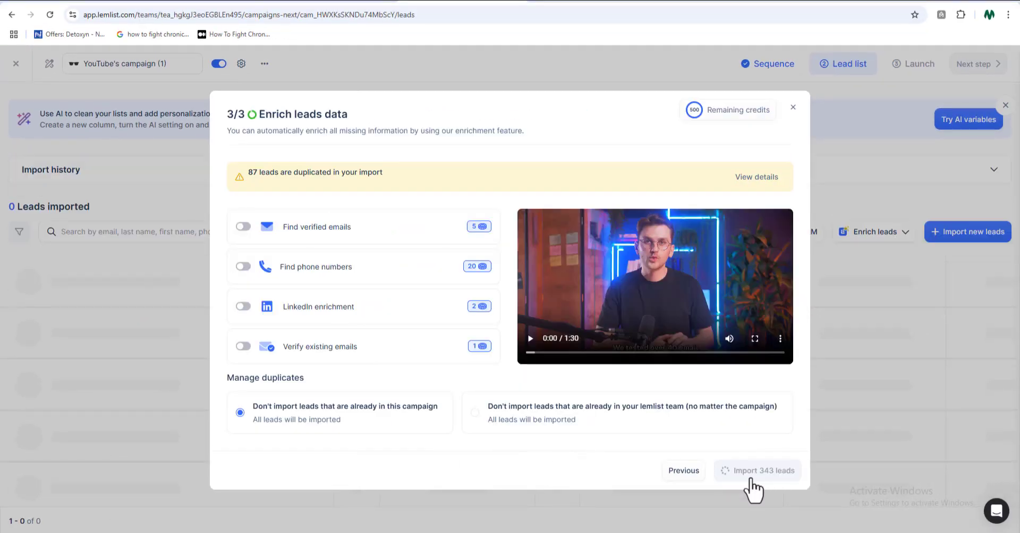
pyautogui.scroll(-6, 657, 383)
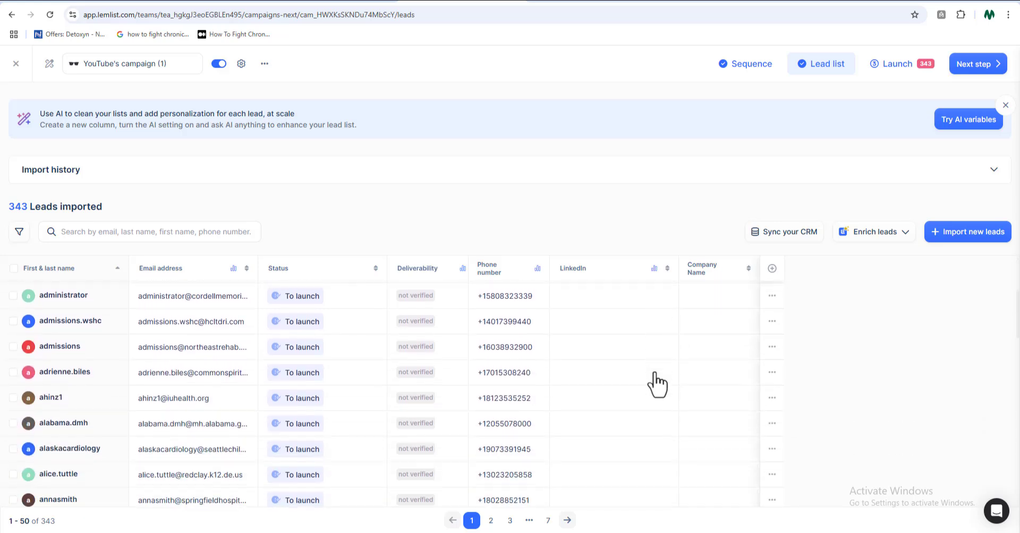
pyautogui.scroll(-2, 659, 382)
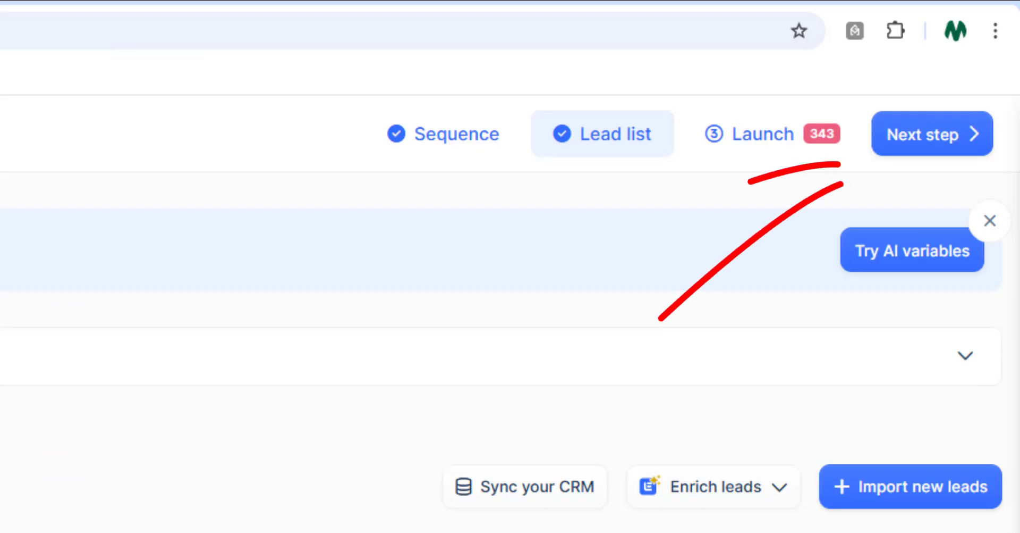
# Proceed to the launch stage and choose Feb 10, 2025 as the date for a scheduled launch
pyautogui.click(935, 136)
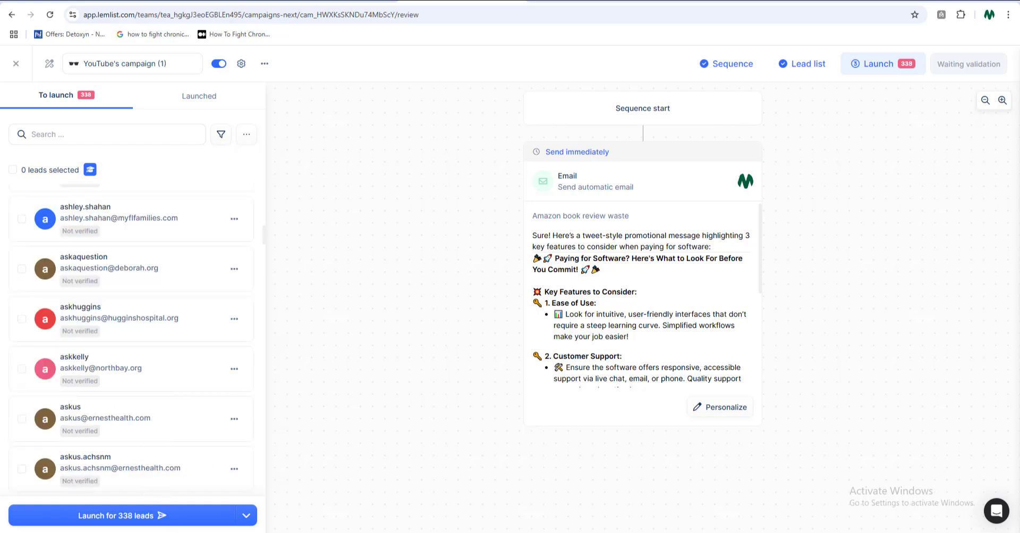
pyautogui.click(247, 521)
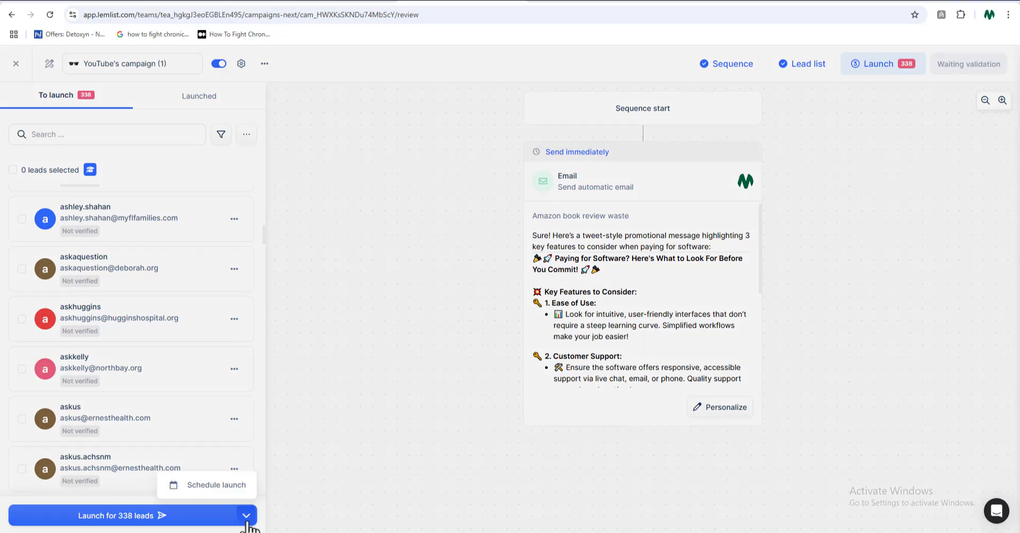
pyautogui.click(238, 488)
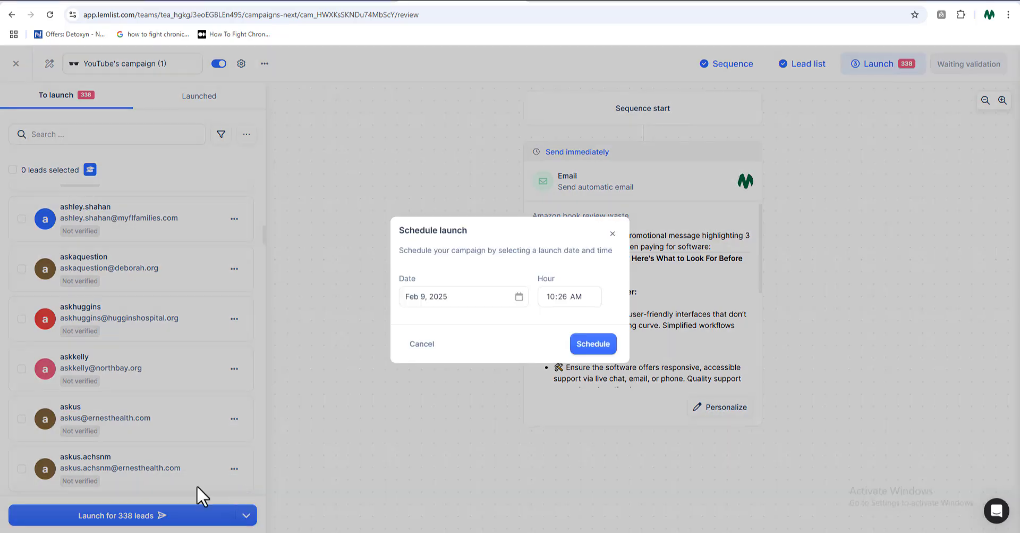
pyautogui.click(463, 300)
pyautogui.click(422, 438)
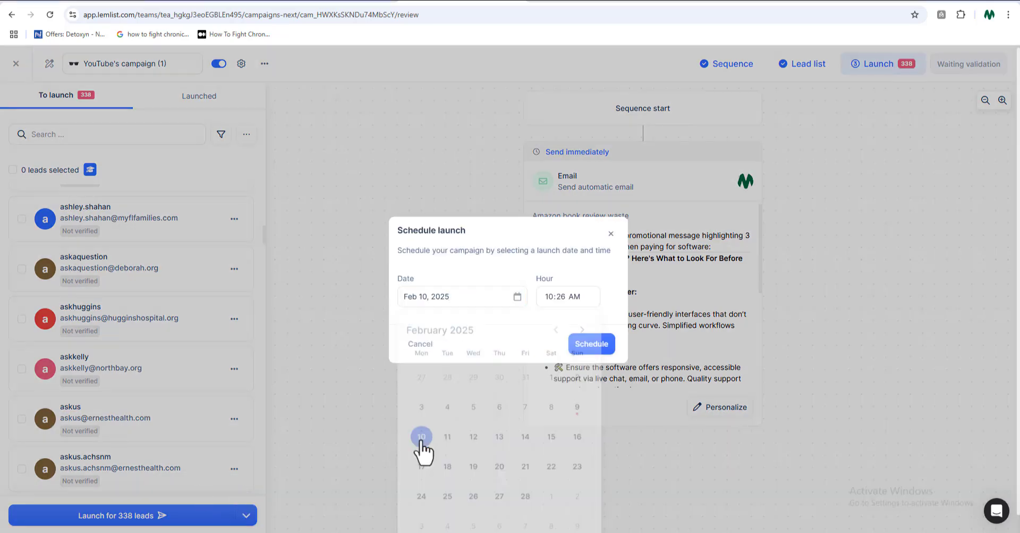
# Set the launch hour to 08:00 AM and schedule the campaign
pyautogui.click(550, 299)
pyautogui.write('08:')
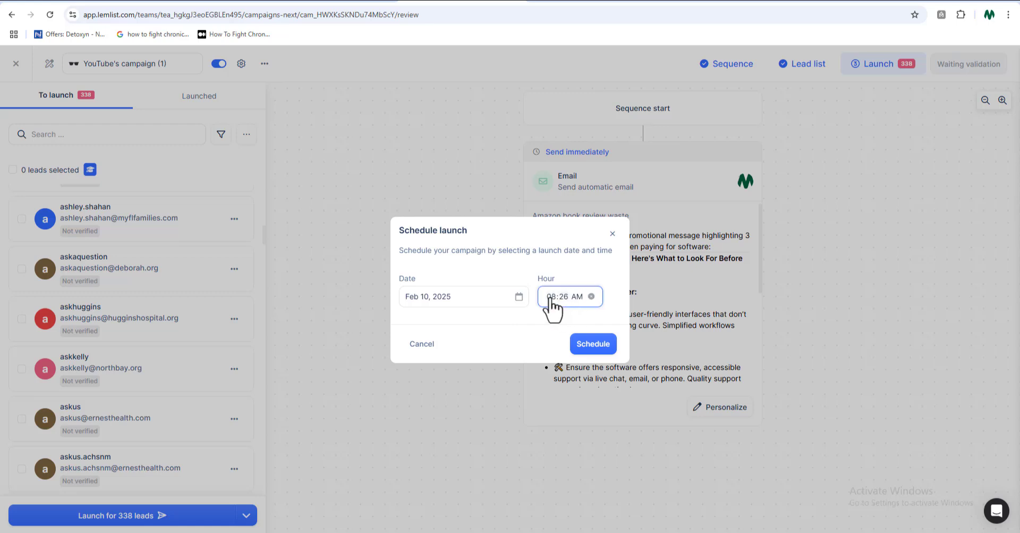
pyautogui.write('00')
pyautogui.click(526, 332)
pyautogui.click(596, 344)
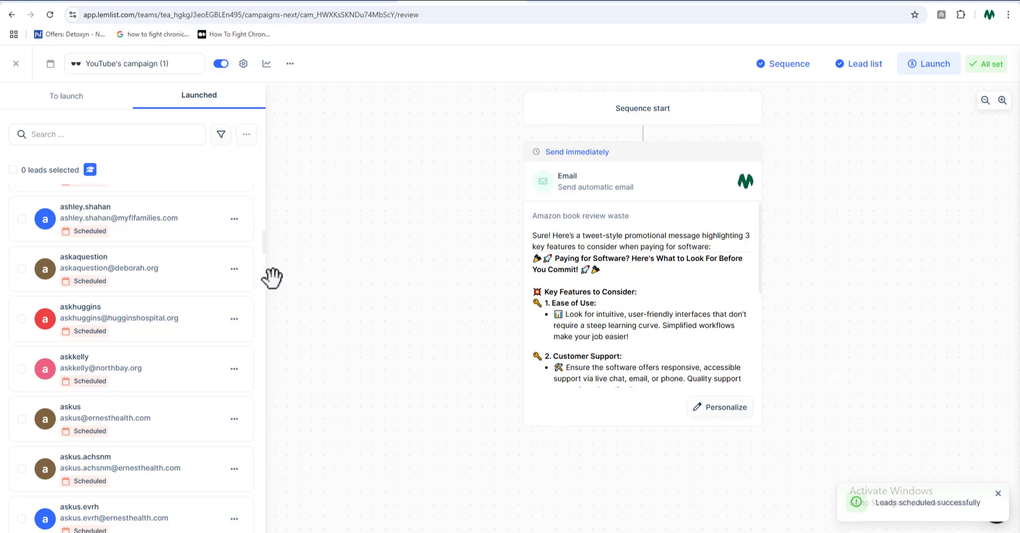
# Look through the list of launched leads and their scheduling status
pyautogui.scroll(-1, 159, 271)
pyautogui.scroll(-8, 159, 274)
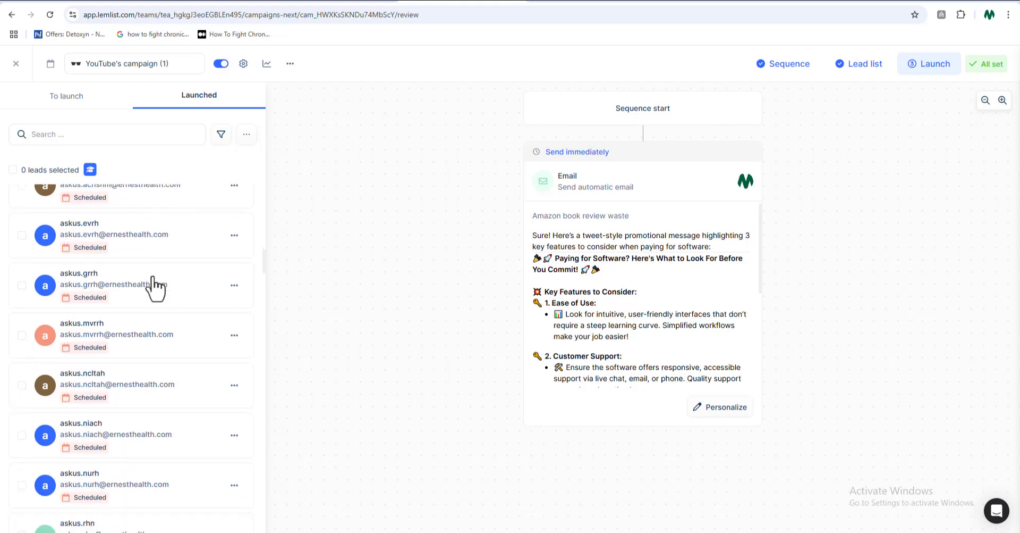
pyautogui.scroll(-4, 153, 292)
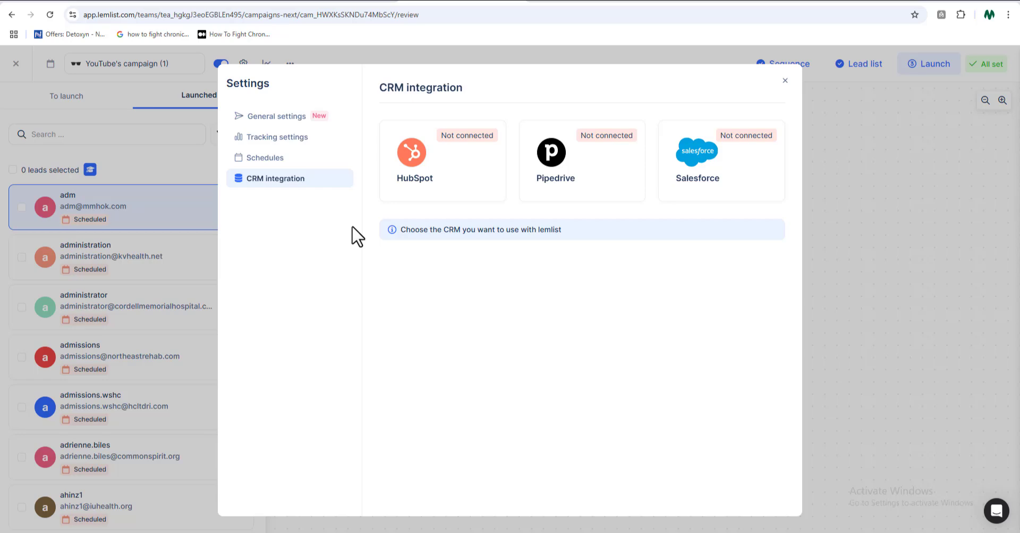
# View the campaign's tracking settings and the People database
pyautogui.click(246, 139)
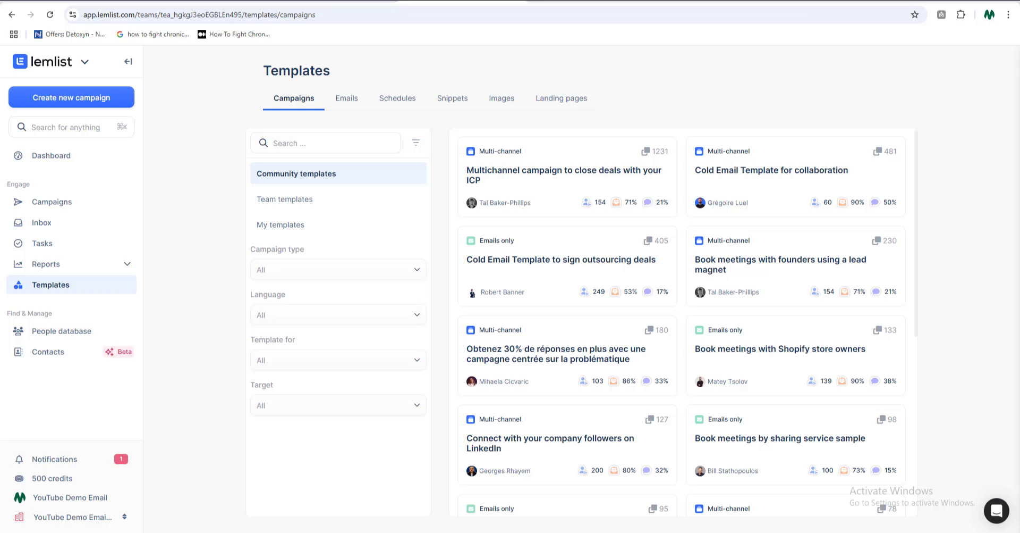
pyautogui.click(53, 330)
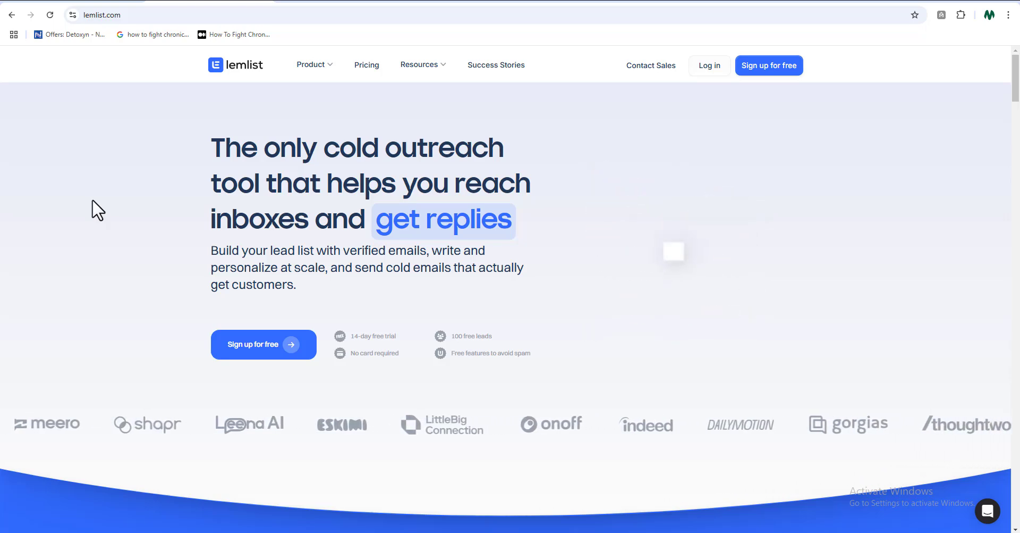
# Look over the lemlist homepage down to the campaign results and customer testimonials
pyautogui.scroll(-2, 98, 210)
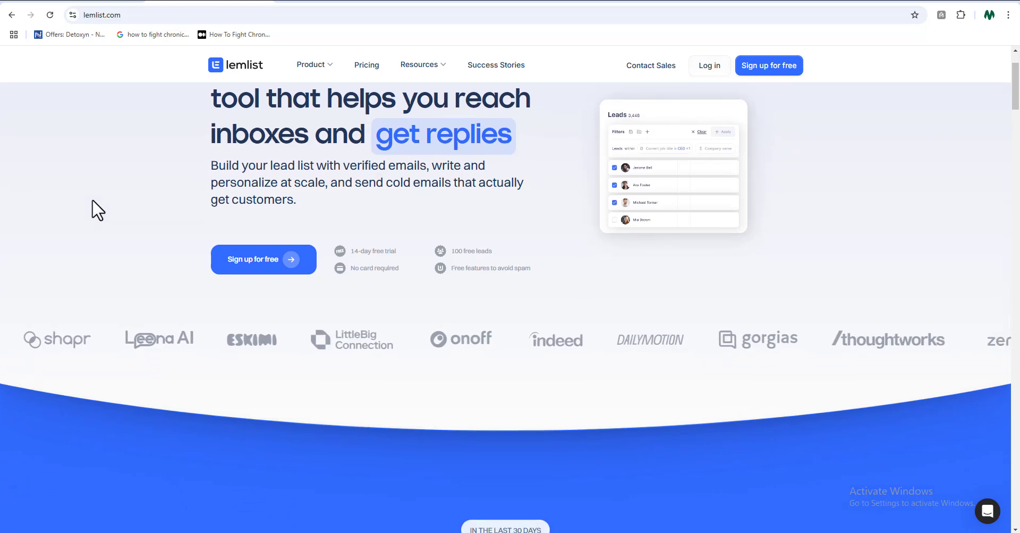
pyautogui.scroll(-3, 98, 210)
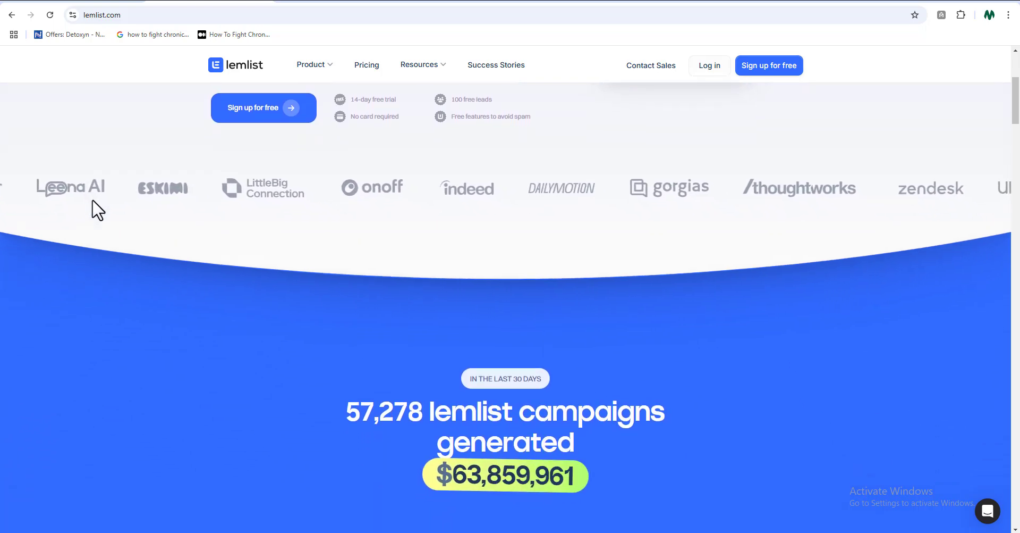
pyautogui.scroll(-3, 92, 201)
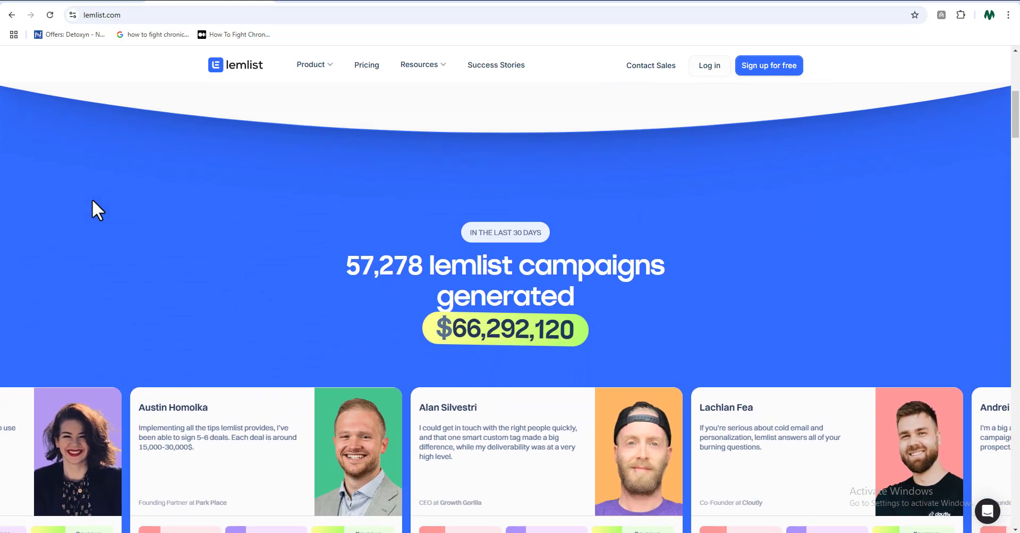